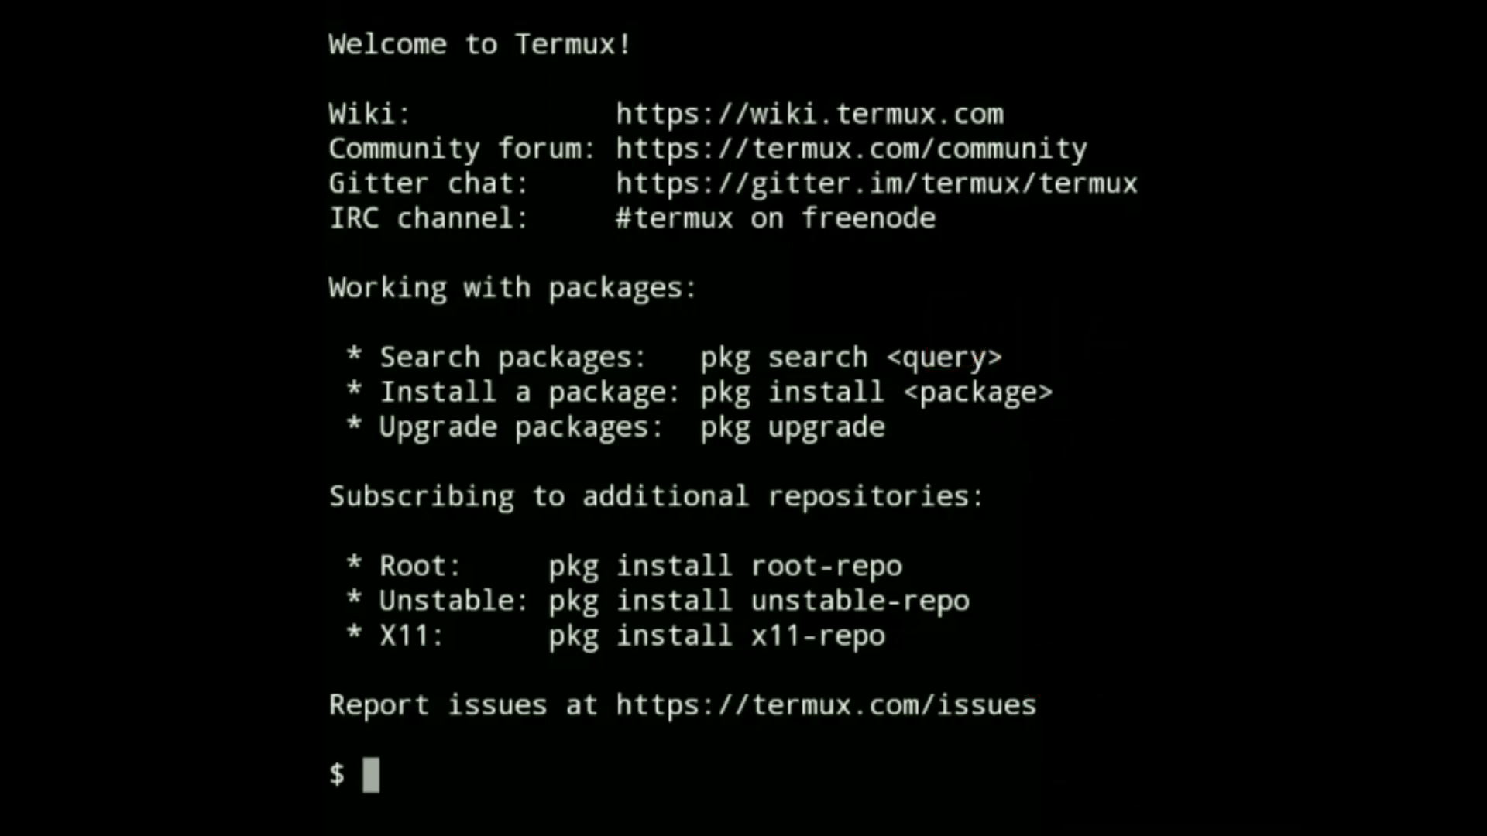
type("lyn")
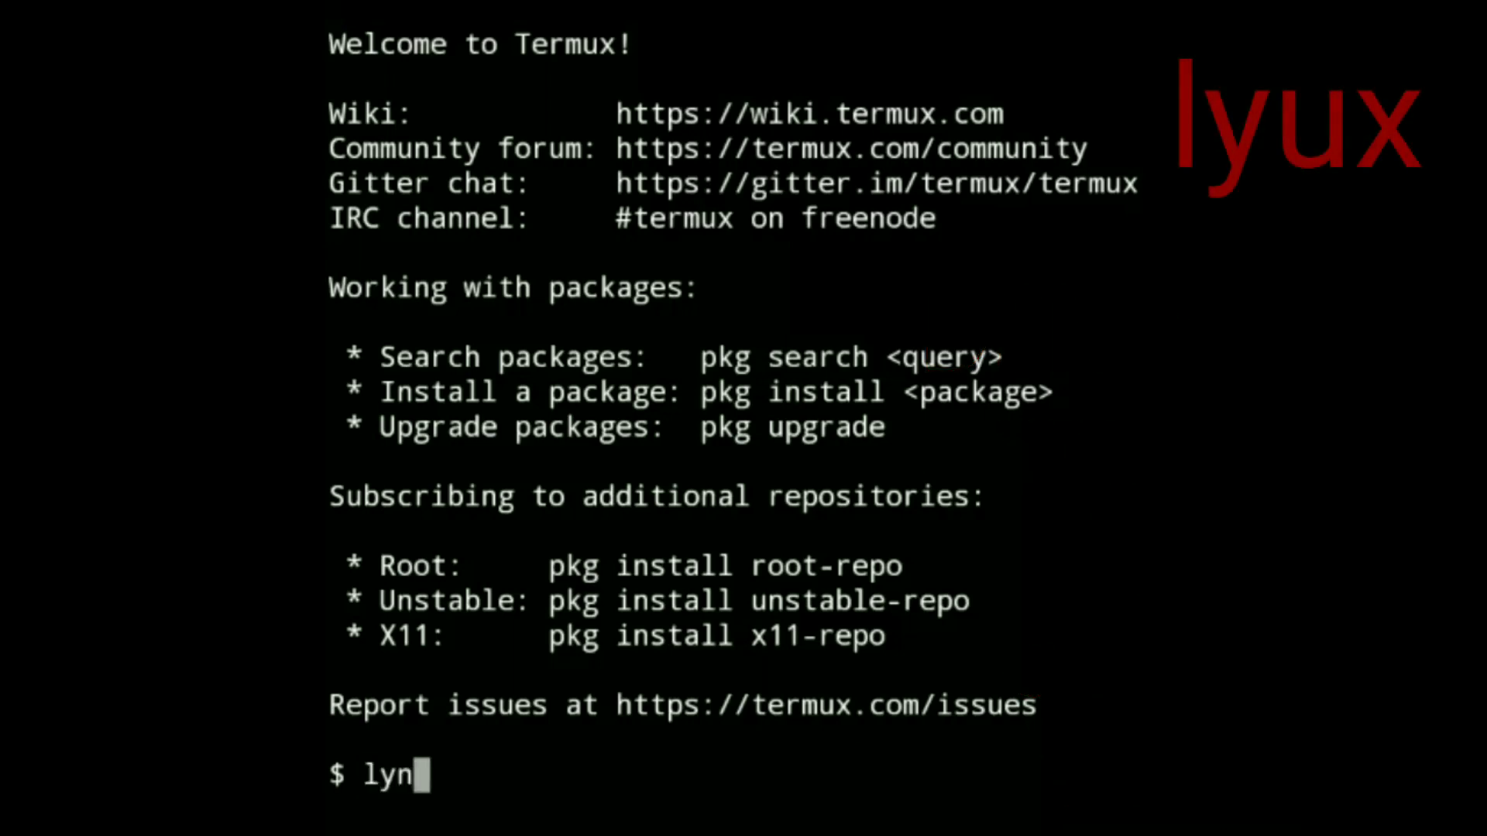
type("x")
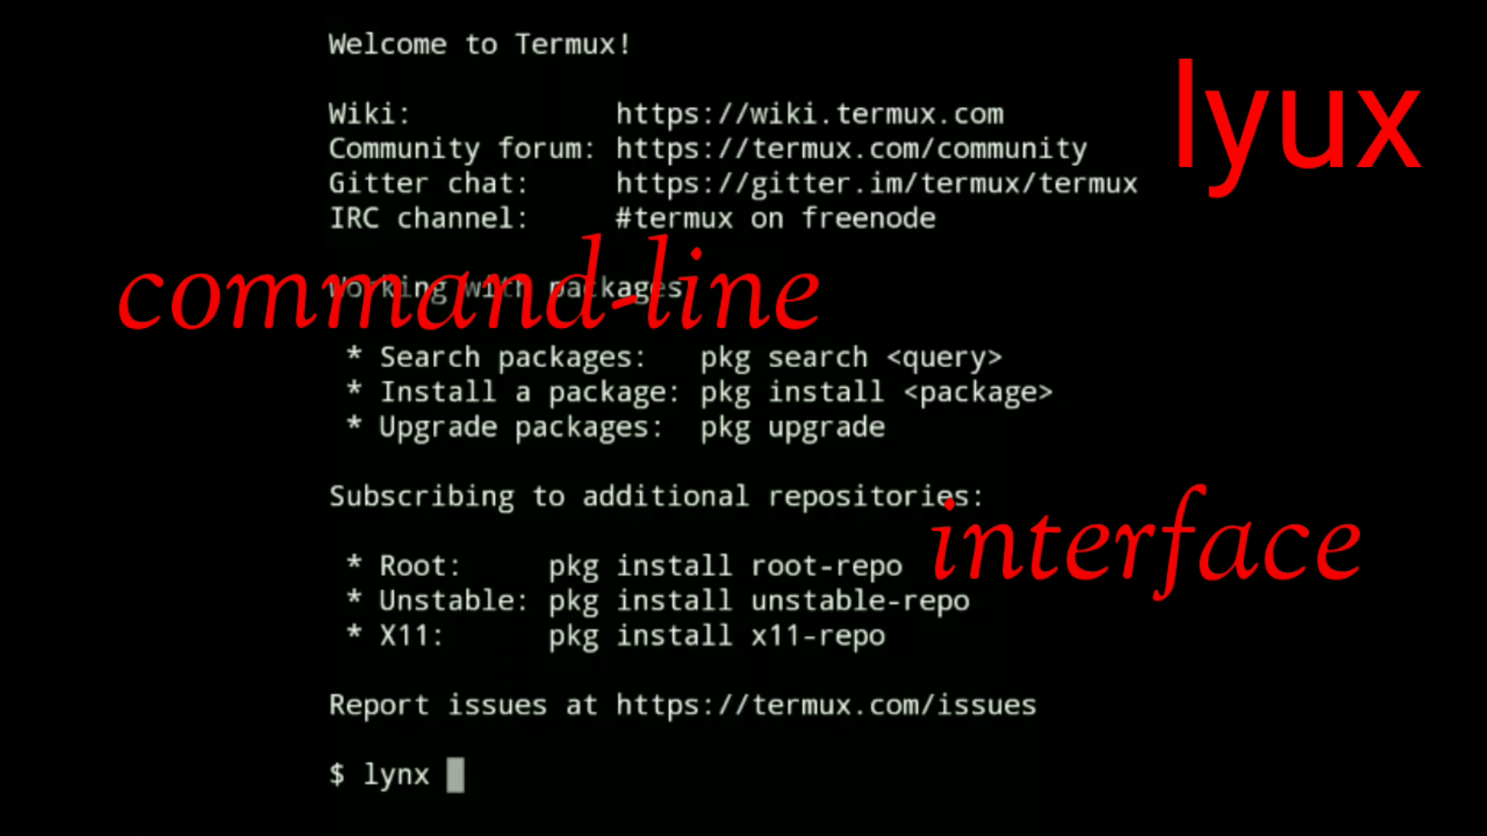
type(" www")
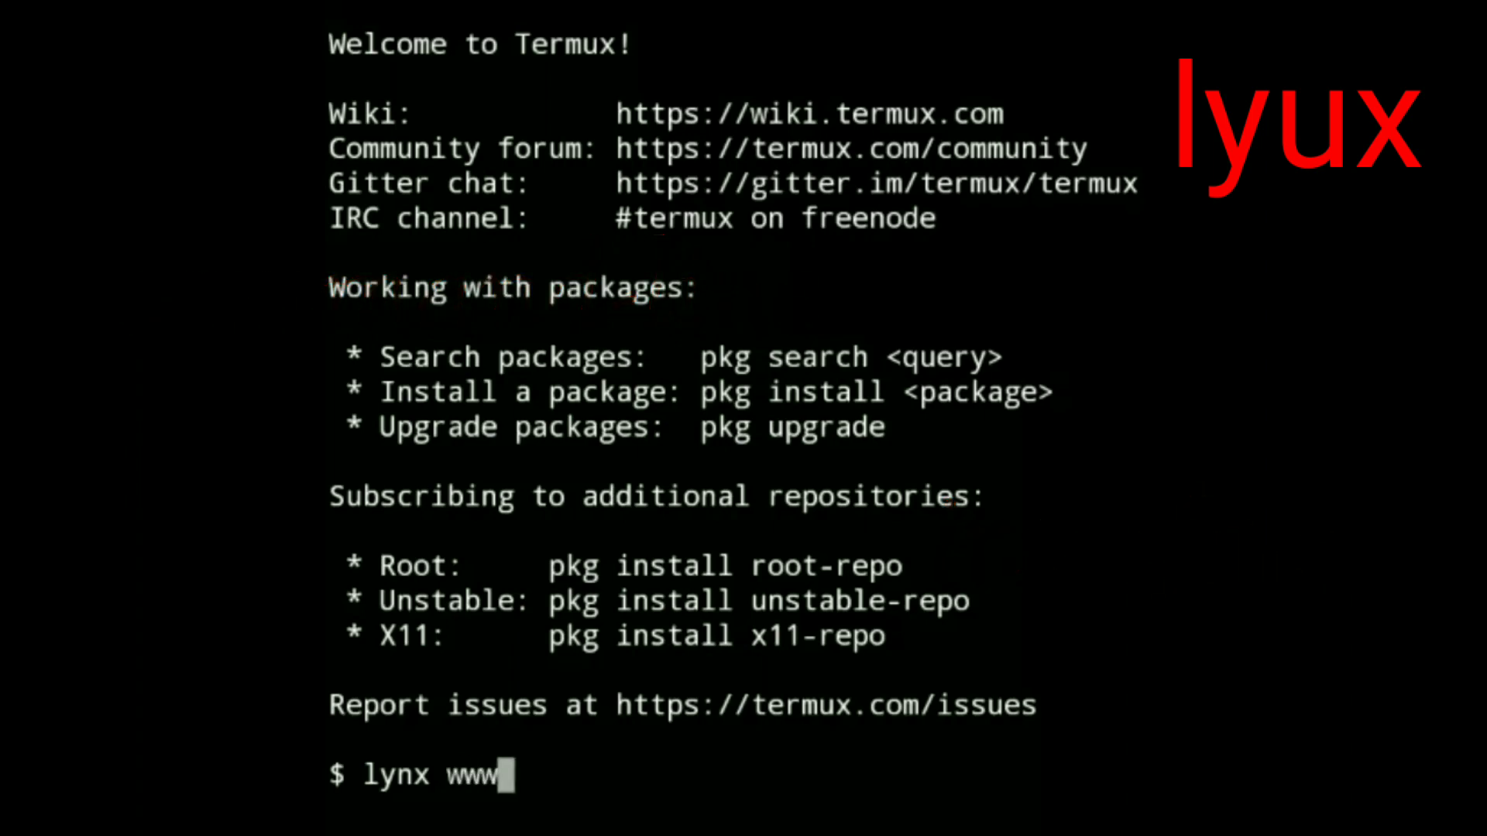
type(".yout")
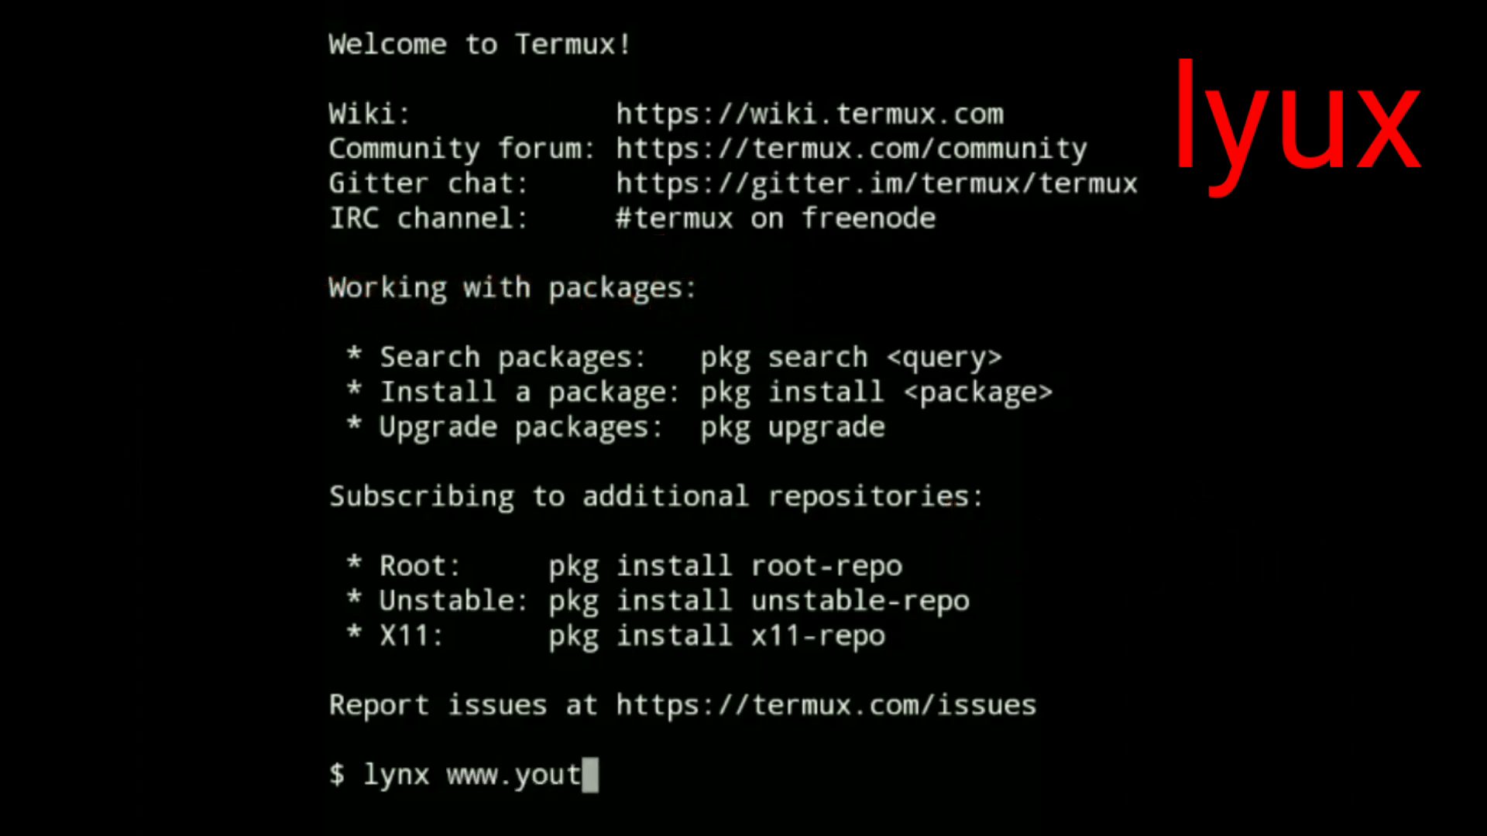
type("ube")
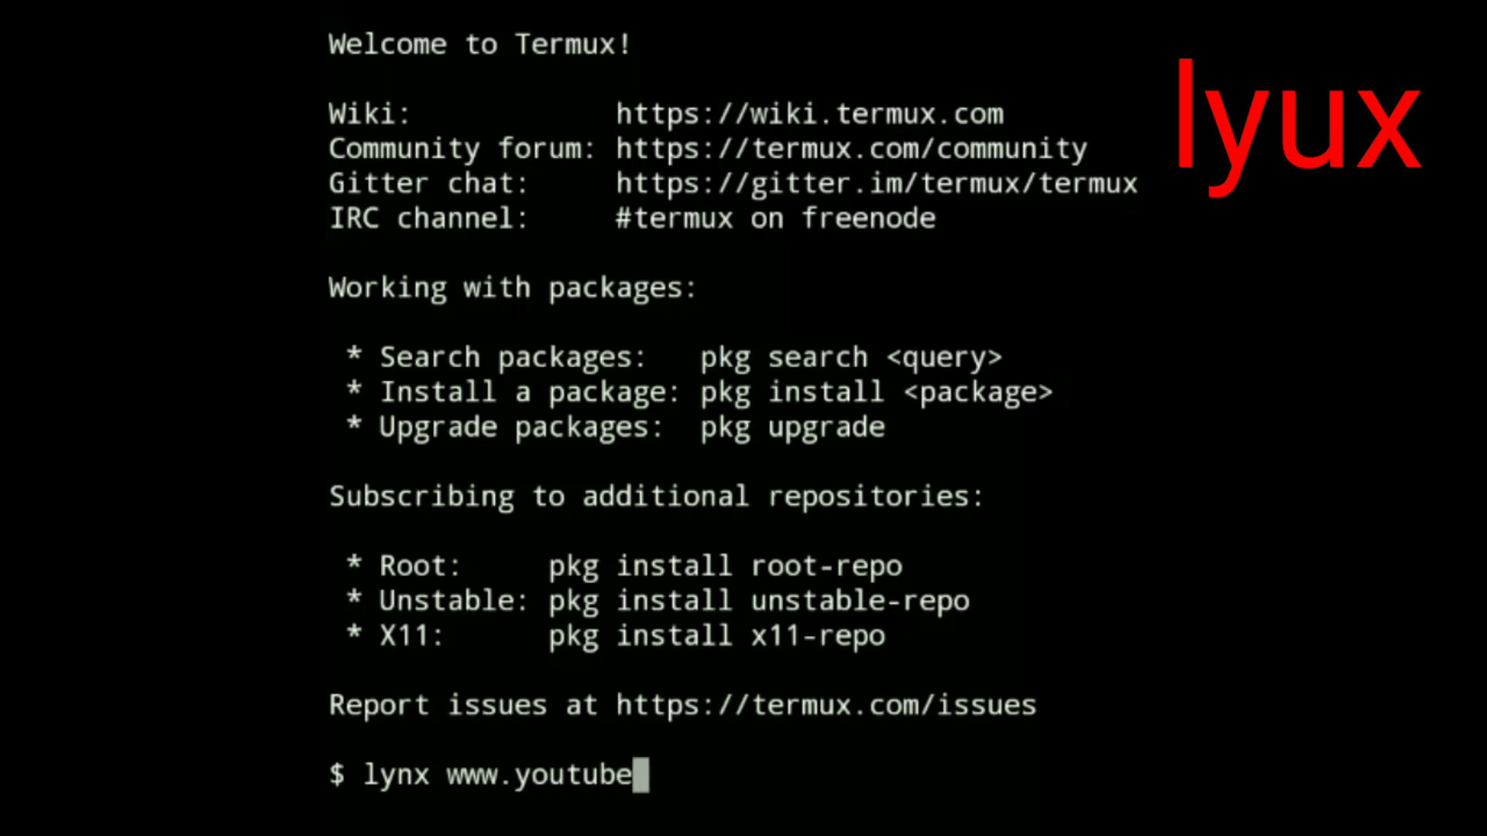
type(".com")
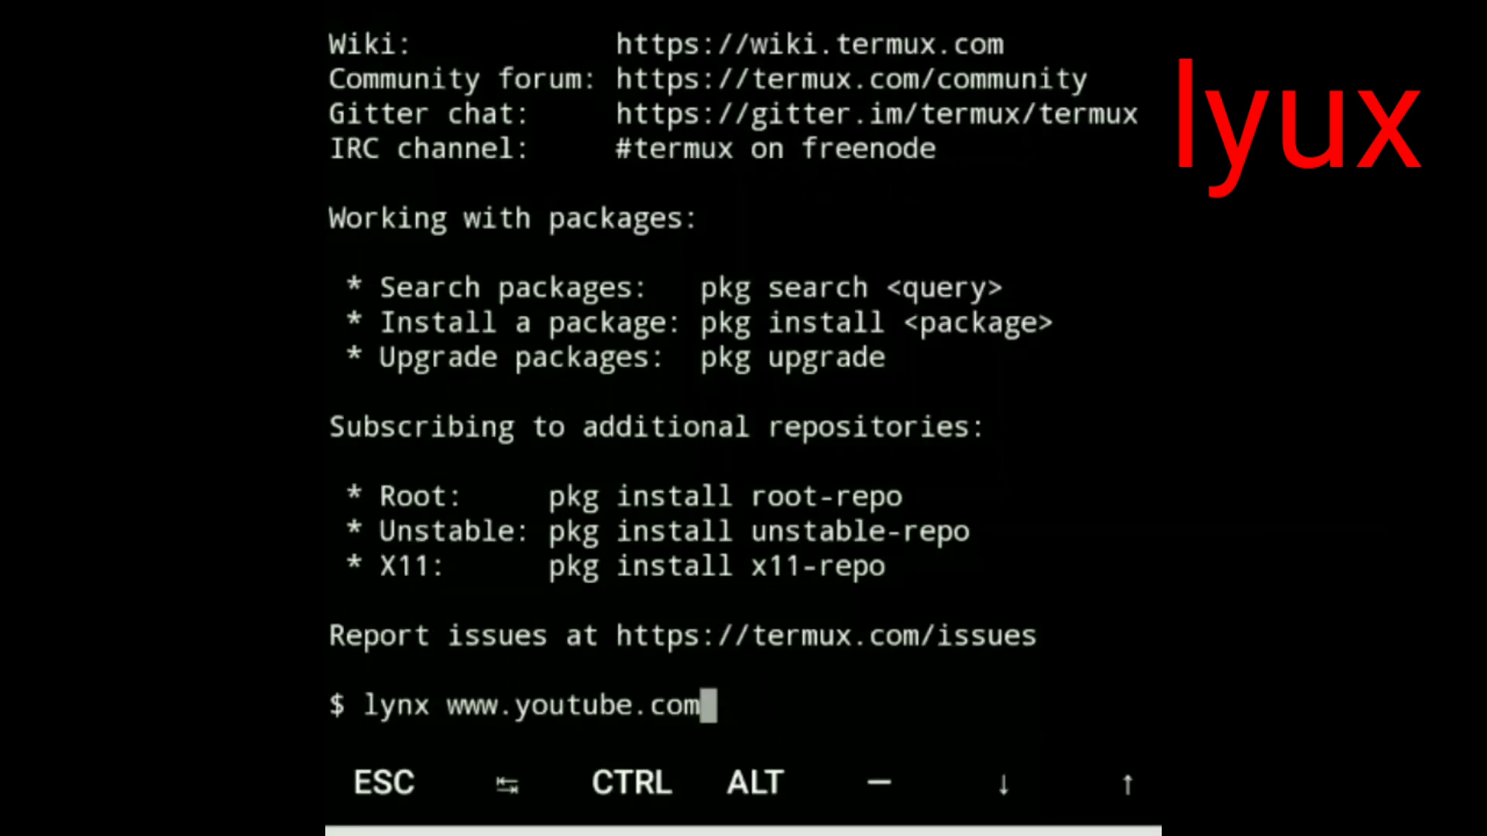
type("/")
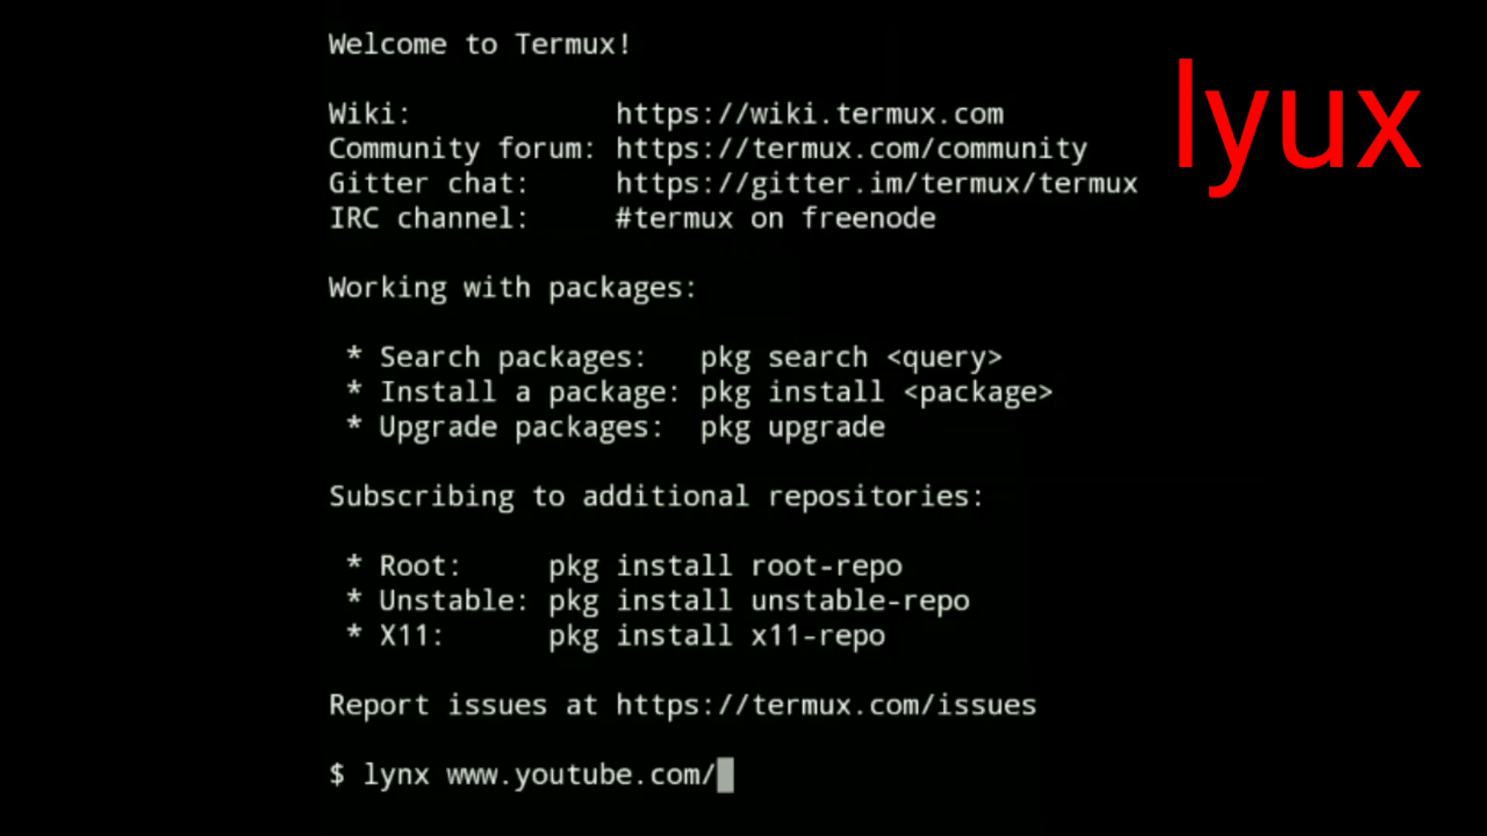
type("fort")
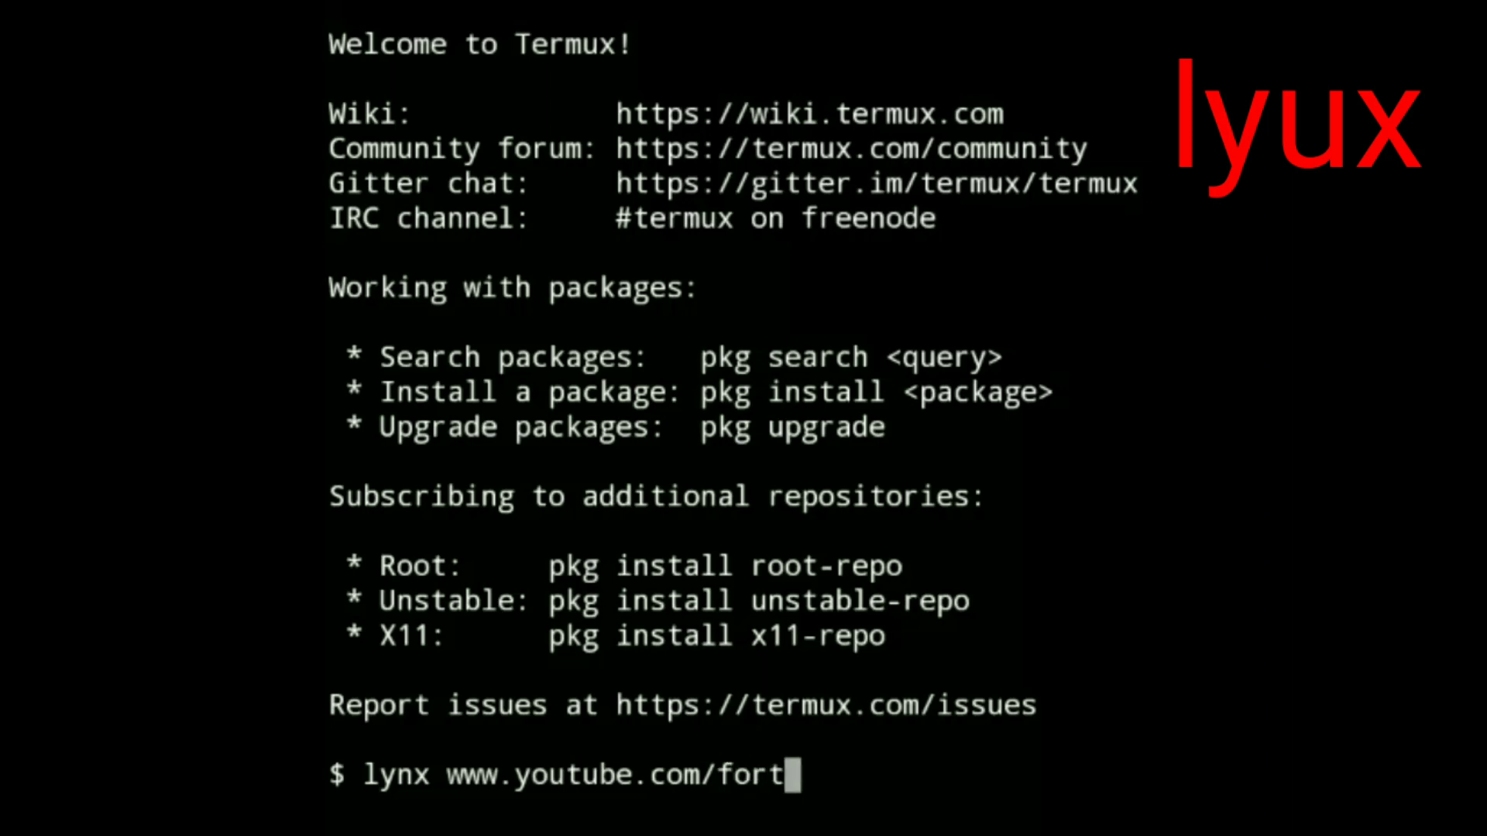
type("ifysol")
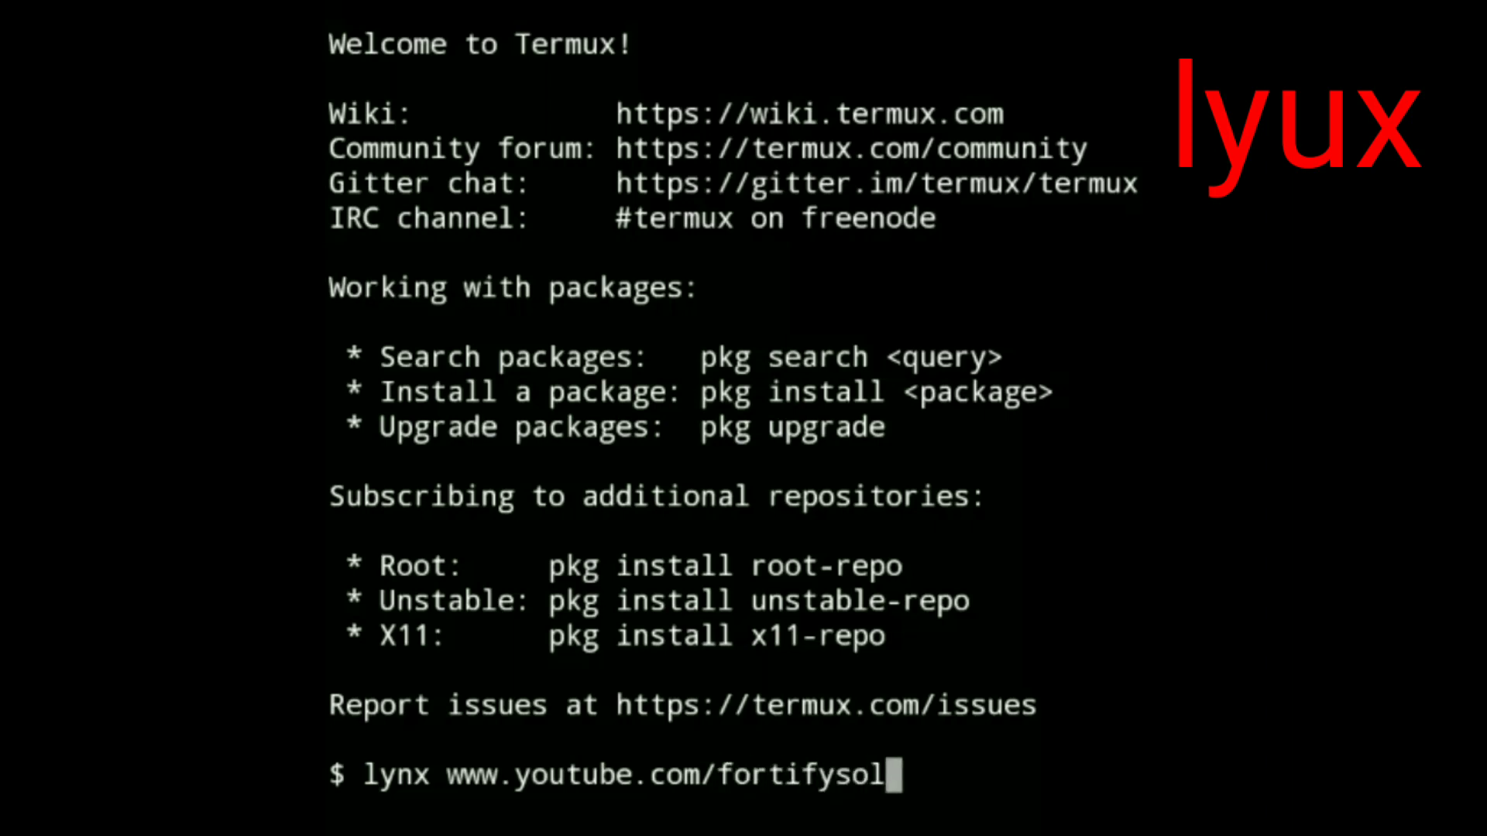
type("utions")
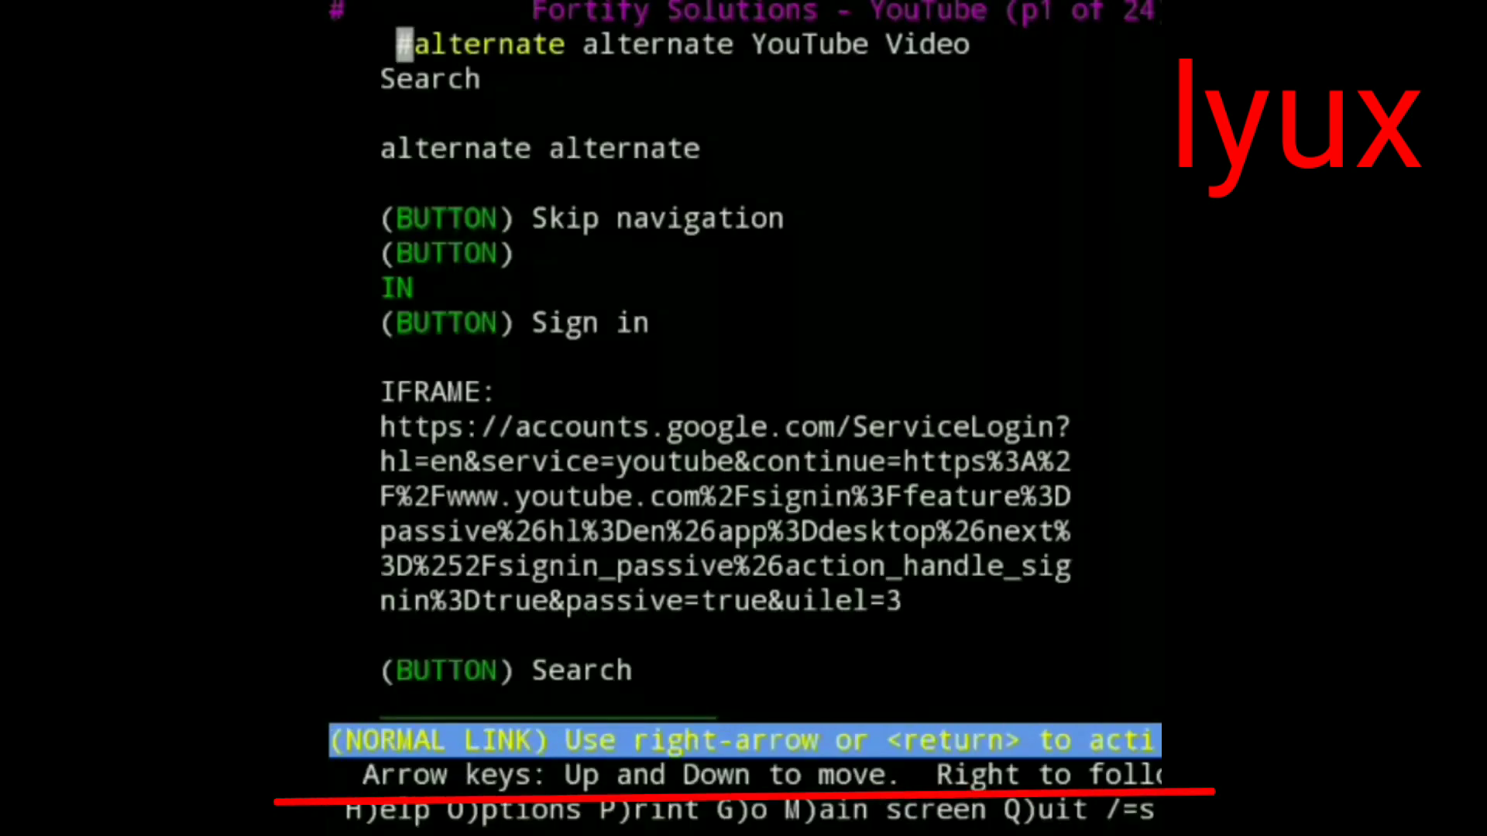
Step down three links on the Fortify Solutions page in lynx, then suspend lynx with Ctrl+Z
key("Down")
key("Down")
key("Down")
key("Down")
key("Down")
key("Down")
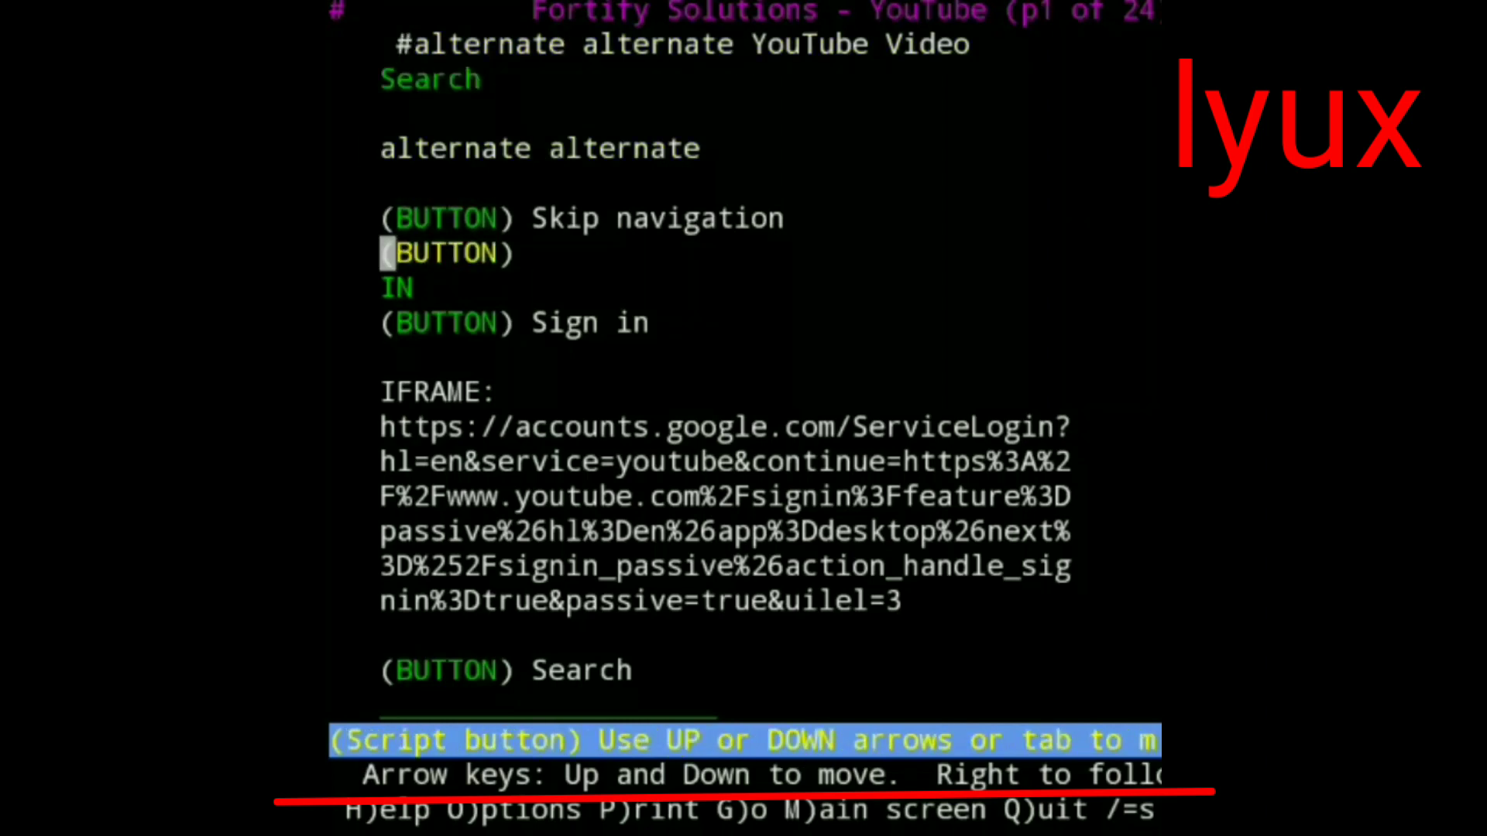
key("Down")
key("Down")
key("Down")
key("Down")
key("Down")
key("Down")
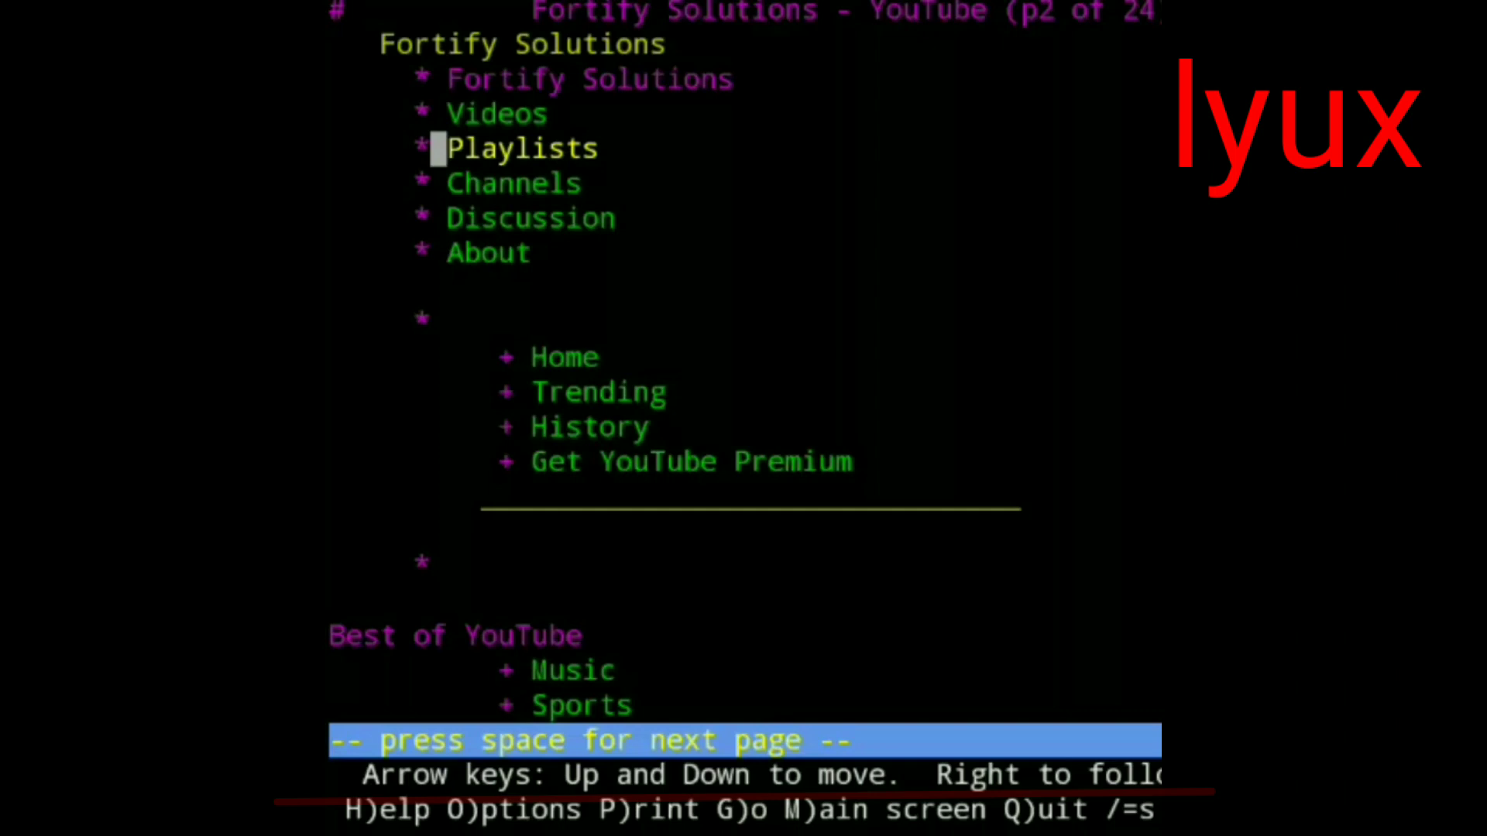
key("ctrl+z")
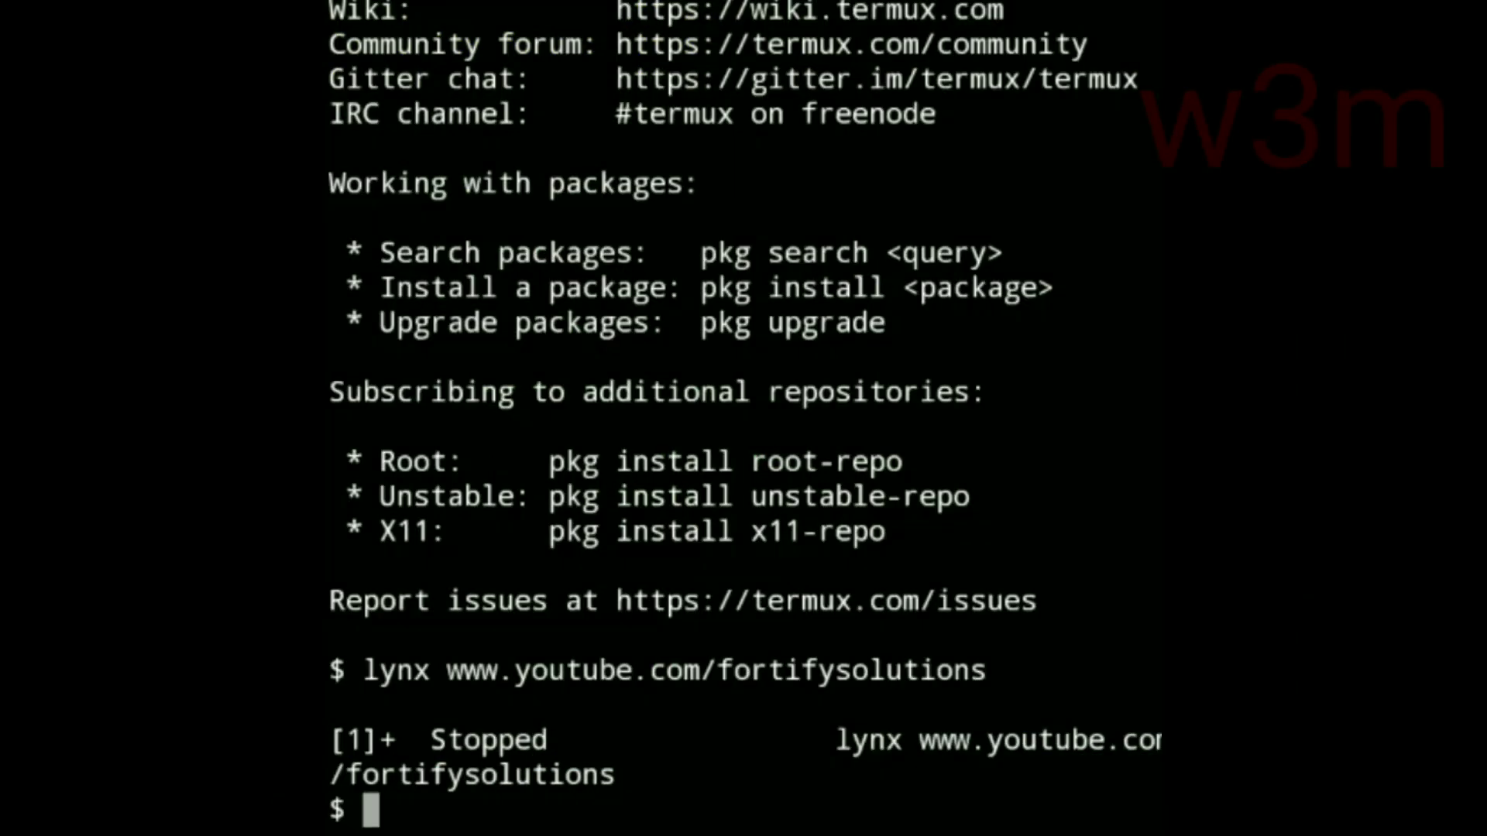
type("w3m")
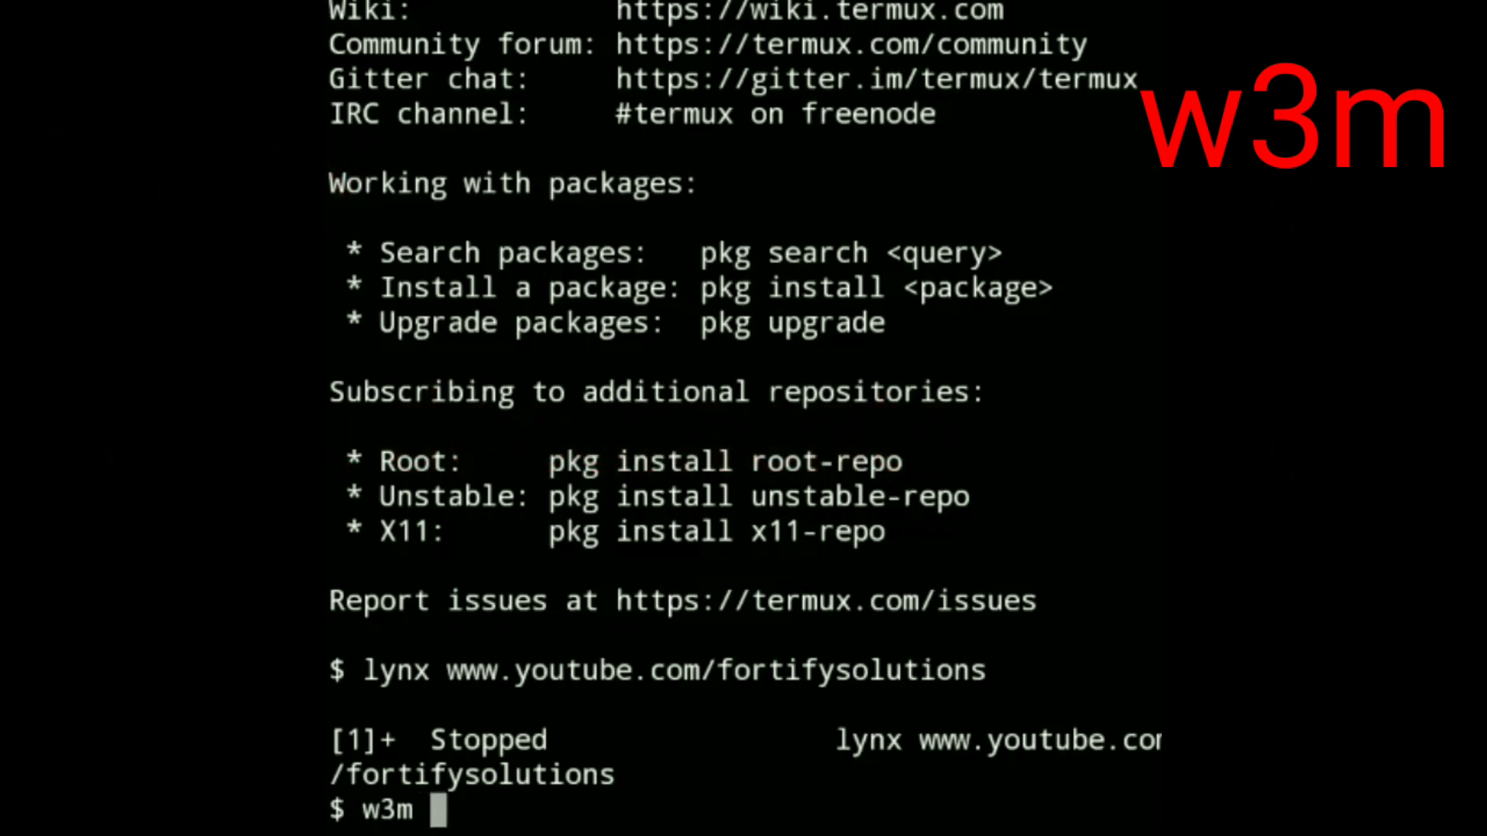
type("ww")
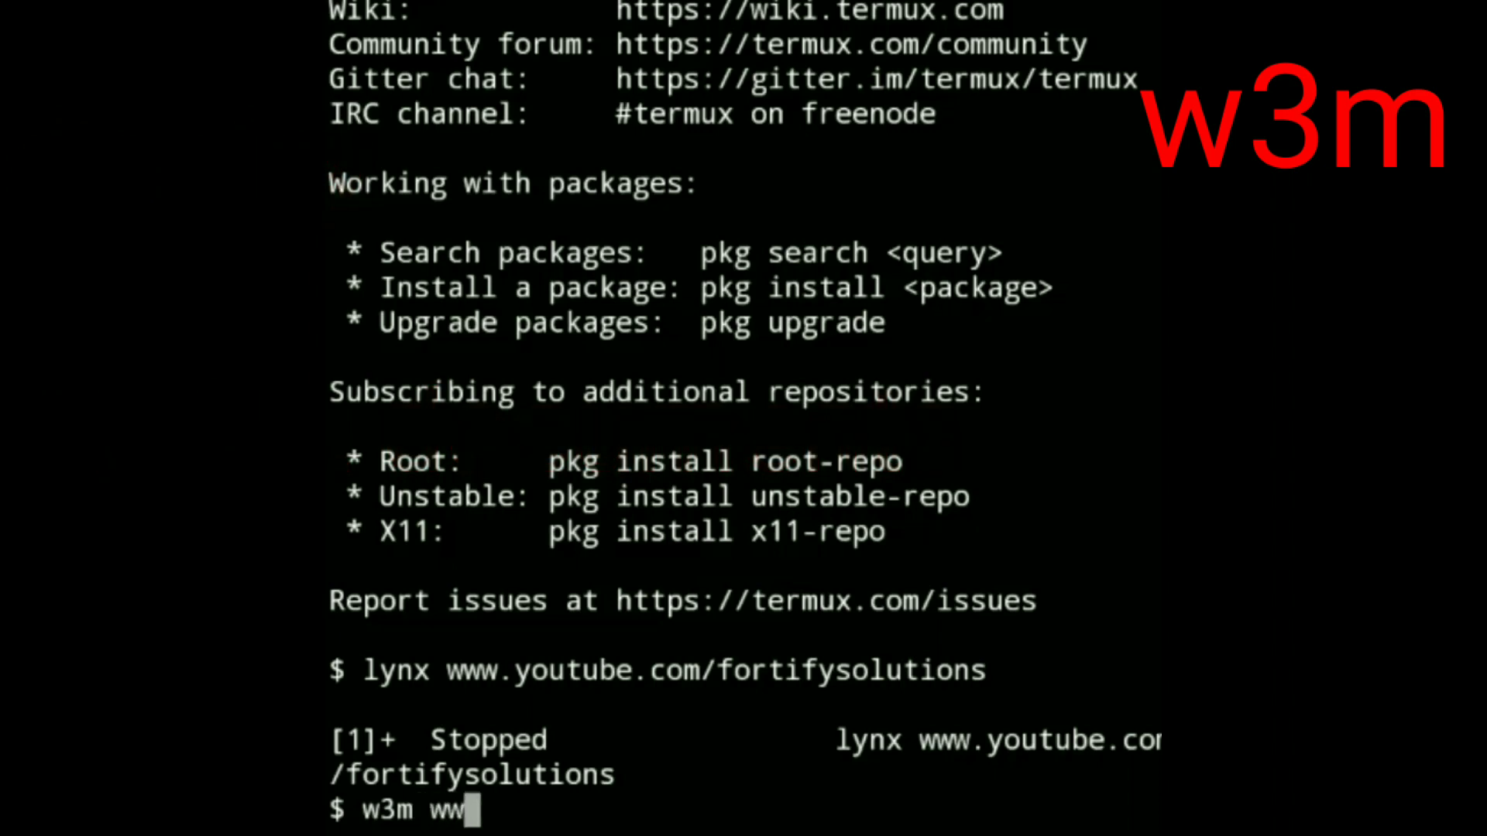
type("w.yo")
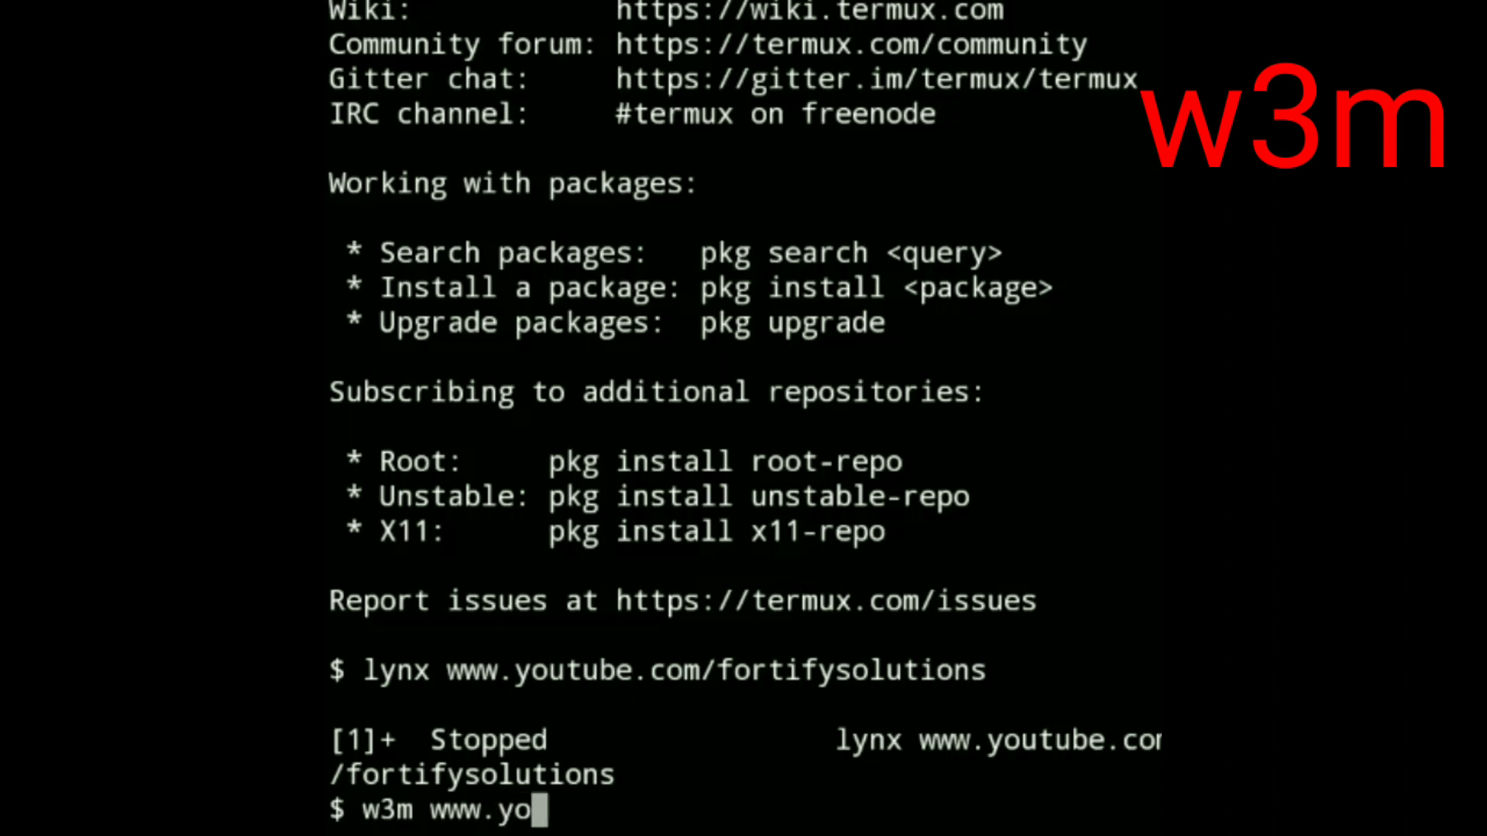
type("utube")
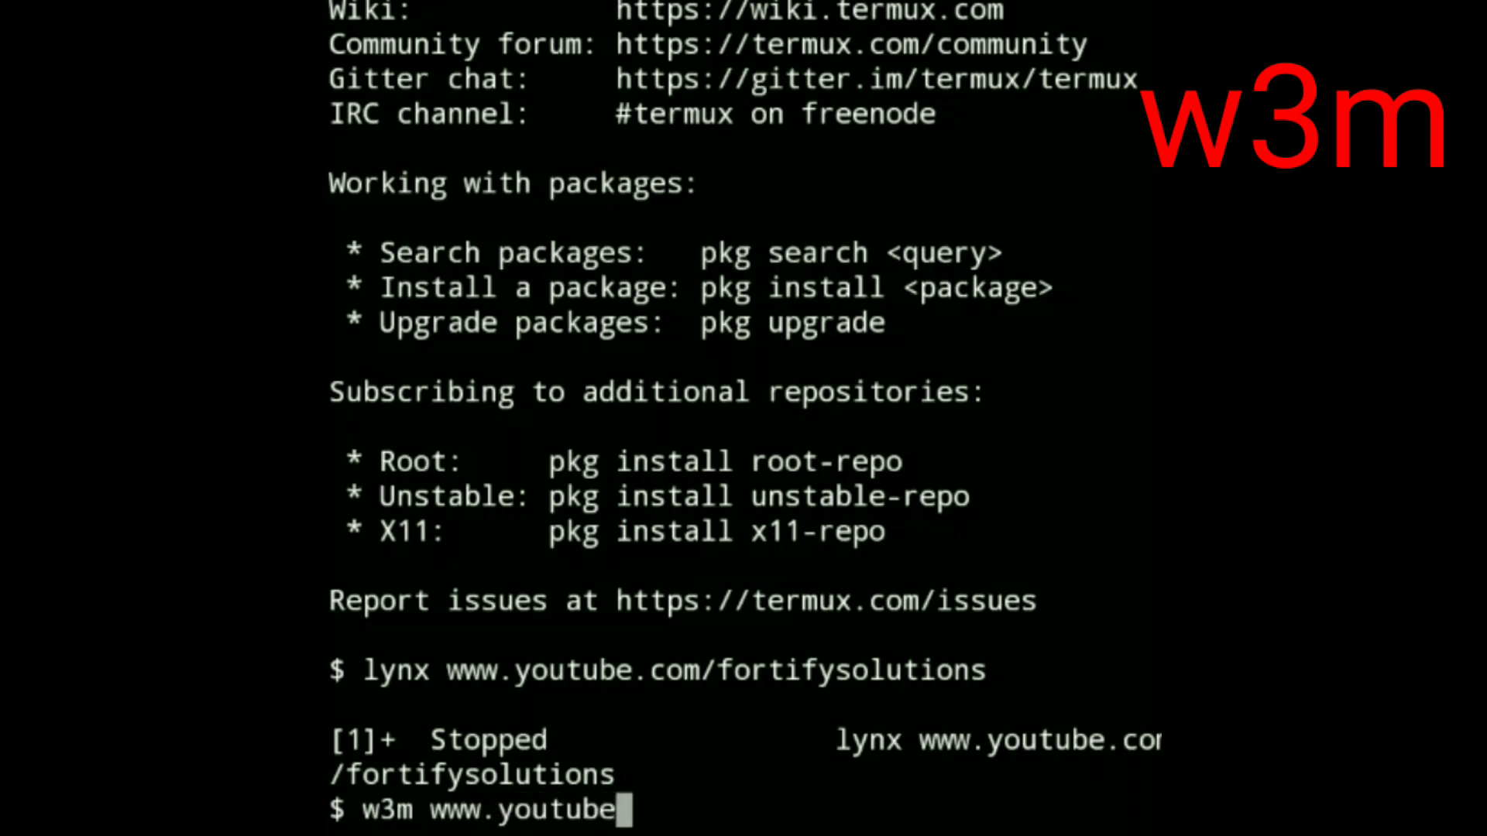
type(".com")
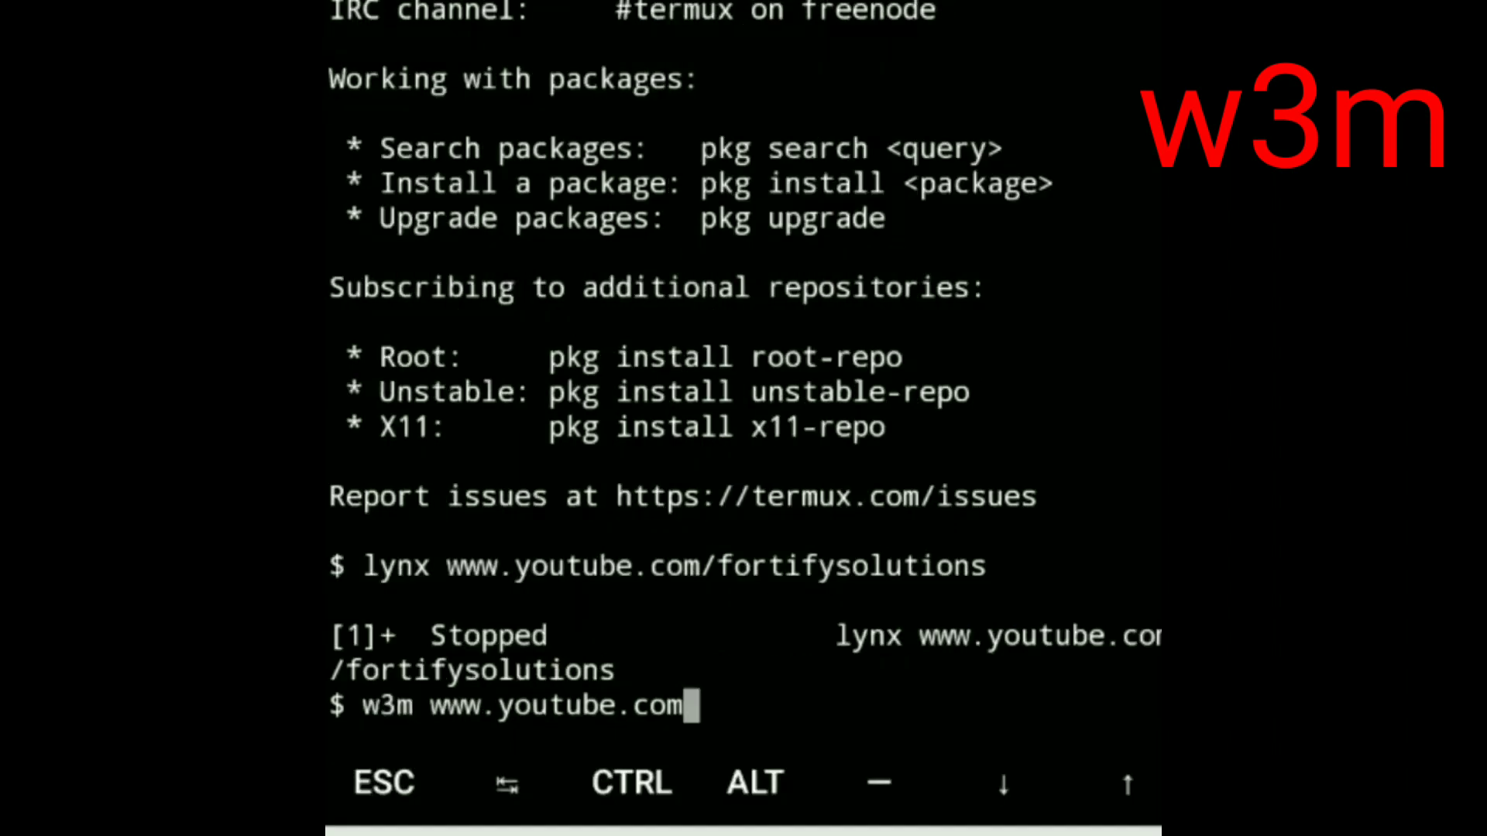
type("/fo")
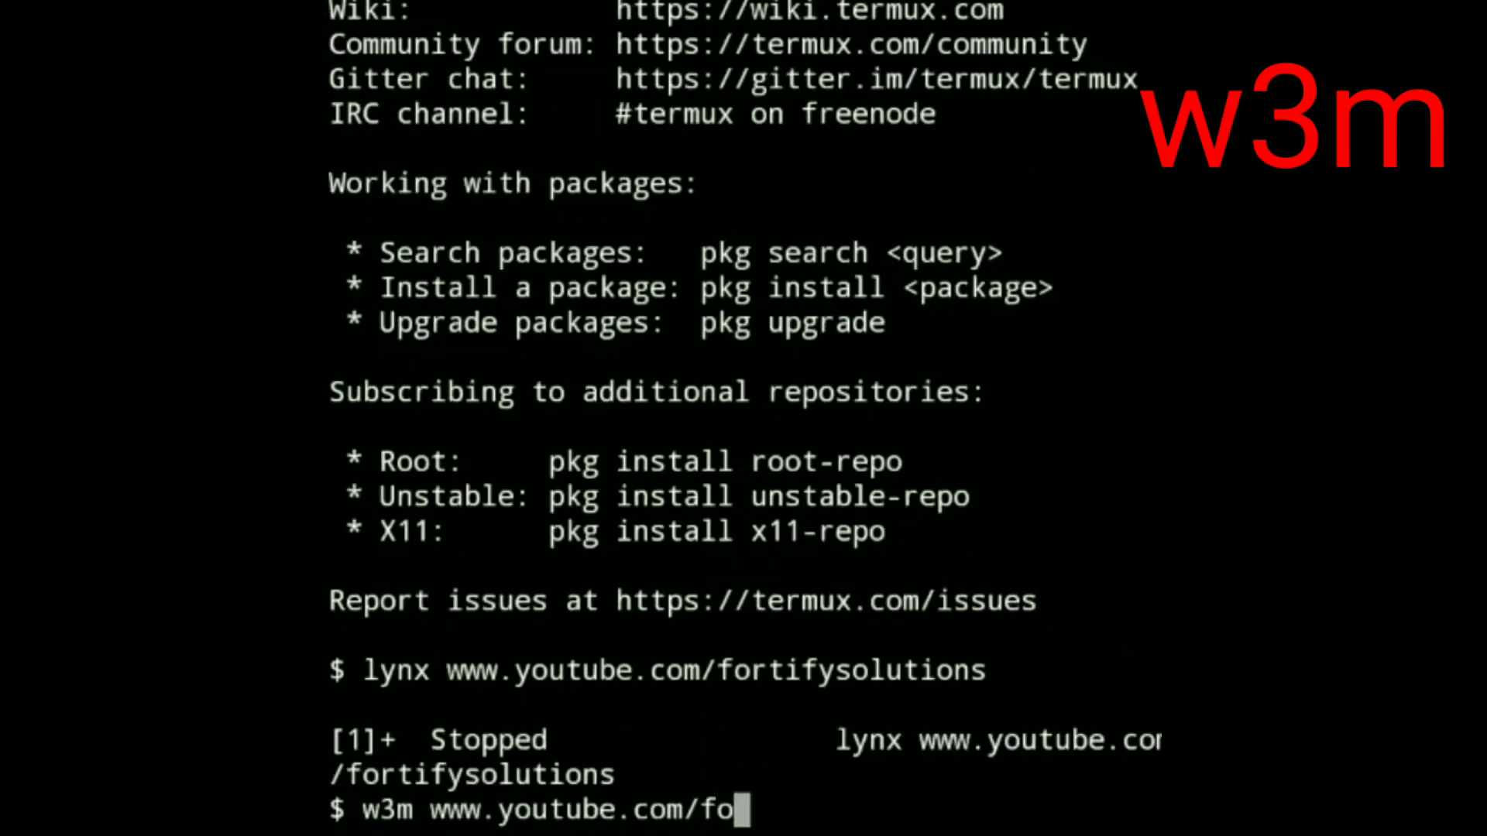
type("rtifyso")
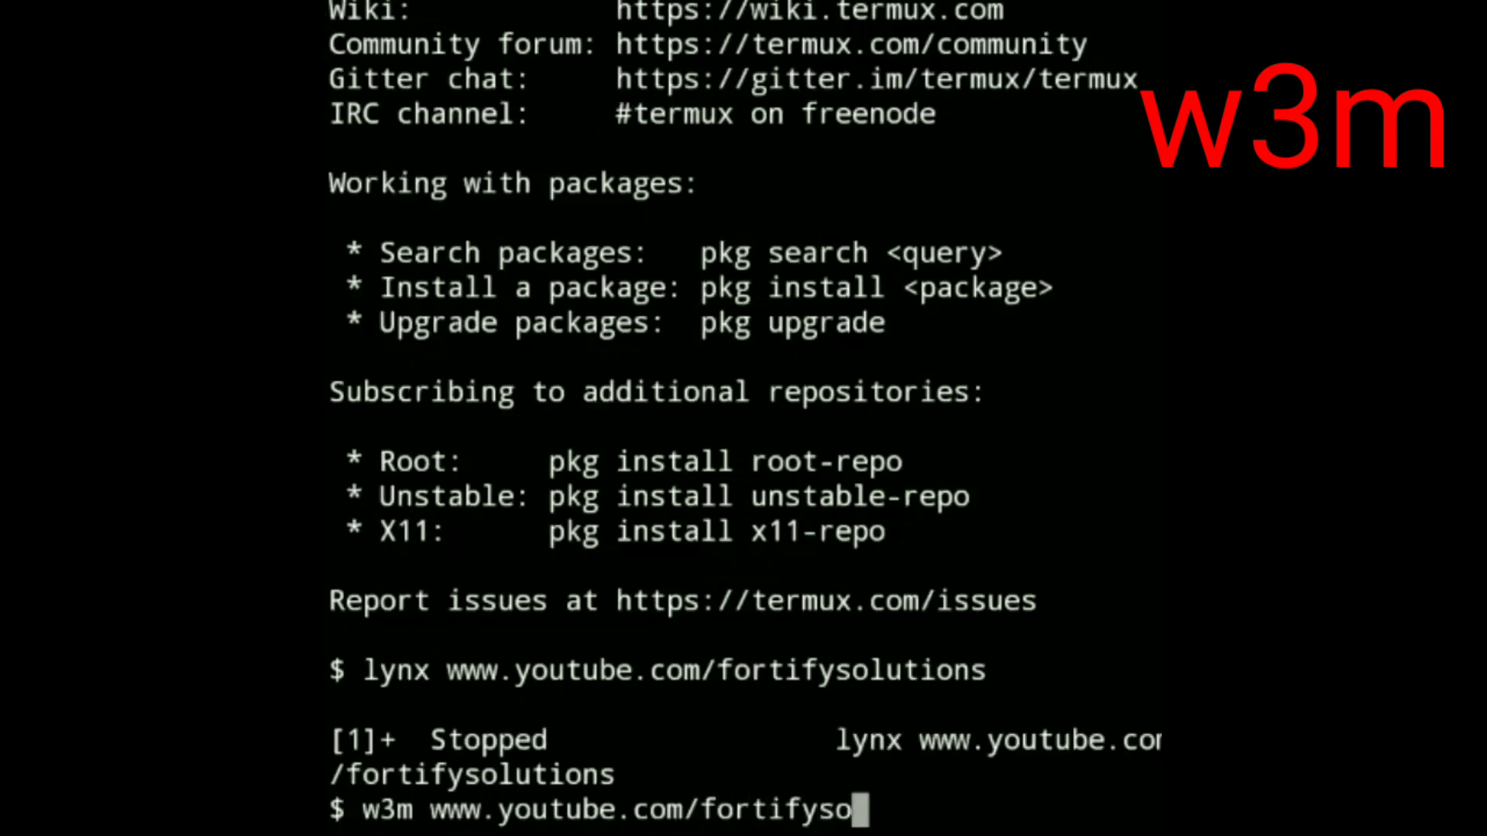
type("lutio")
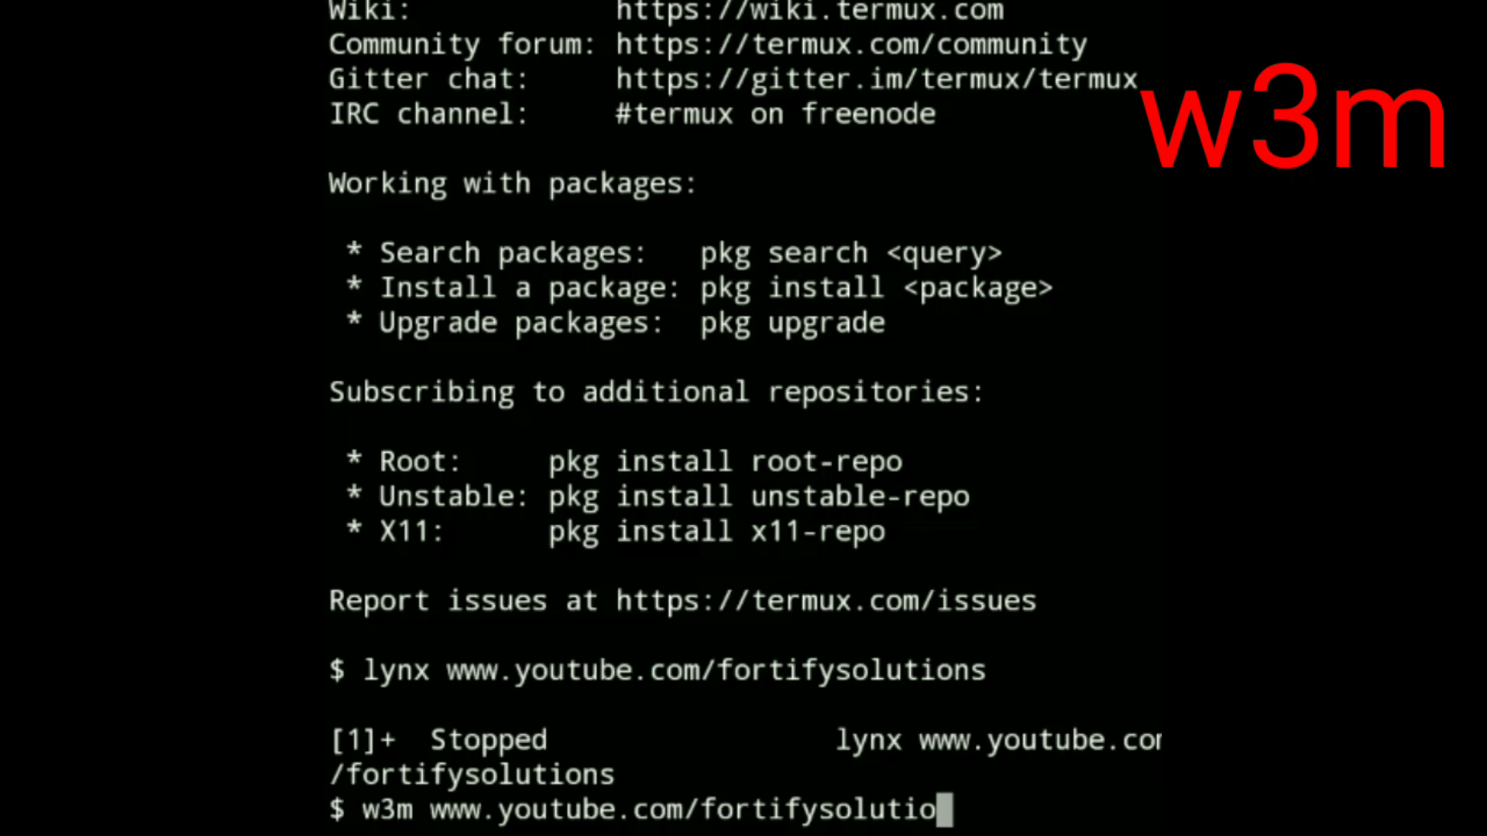
type("ns")
key("Return")
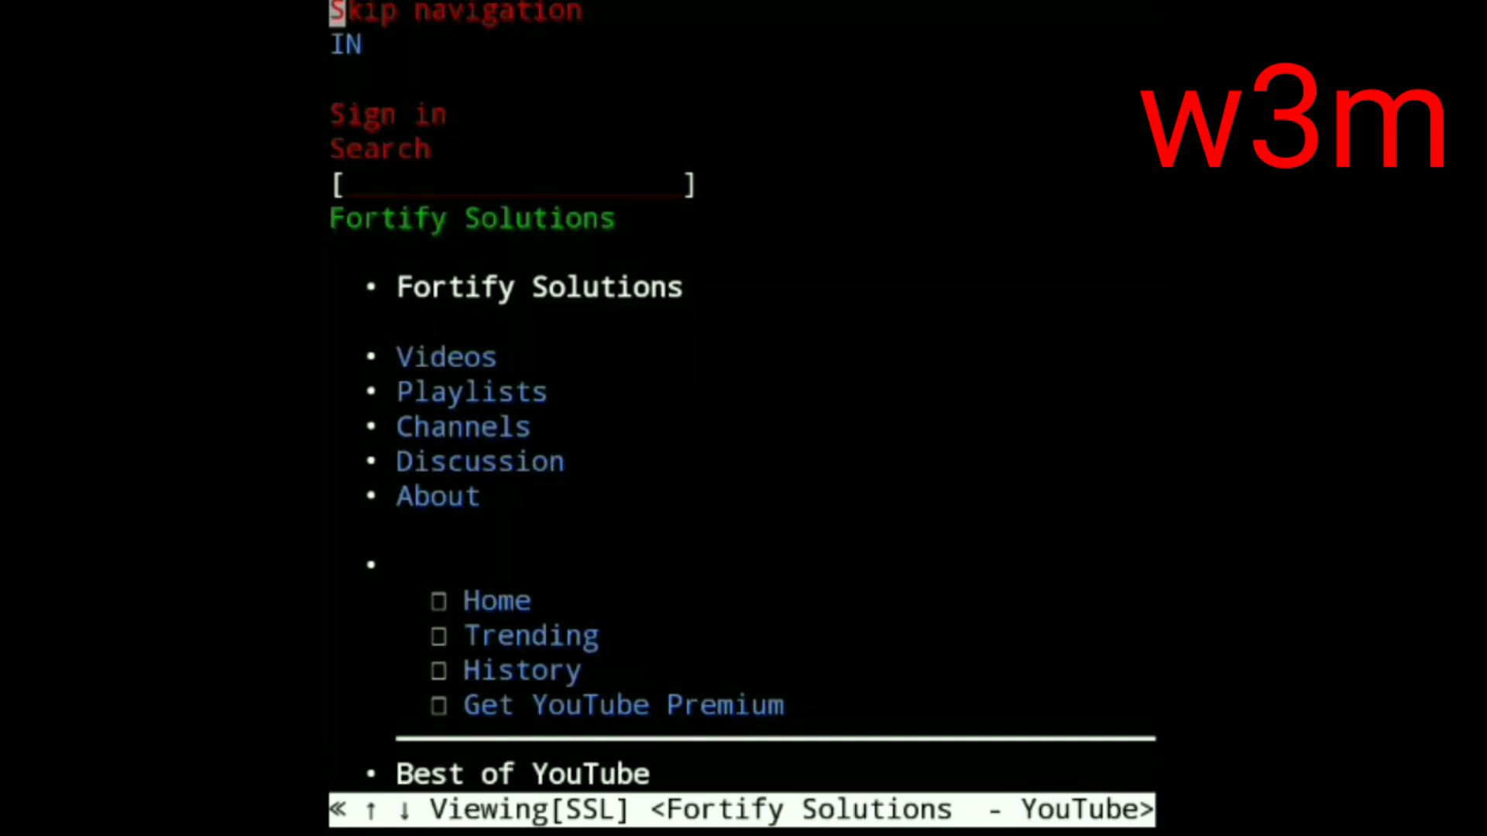
Move to the Fortify Solutions link and down two lines in w3m, then suspend w3m
key("Tab")
key("Tab")
key("Tab")
key("Tab")
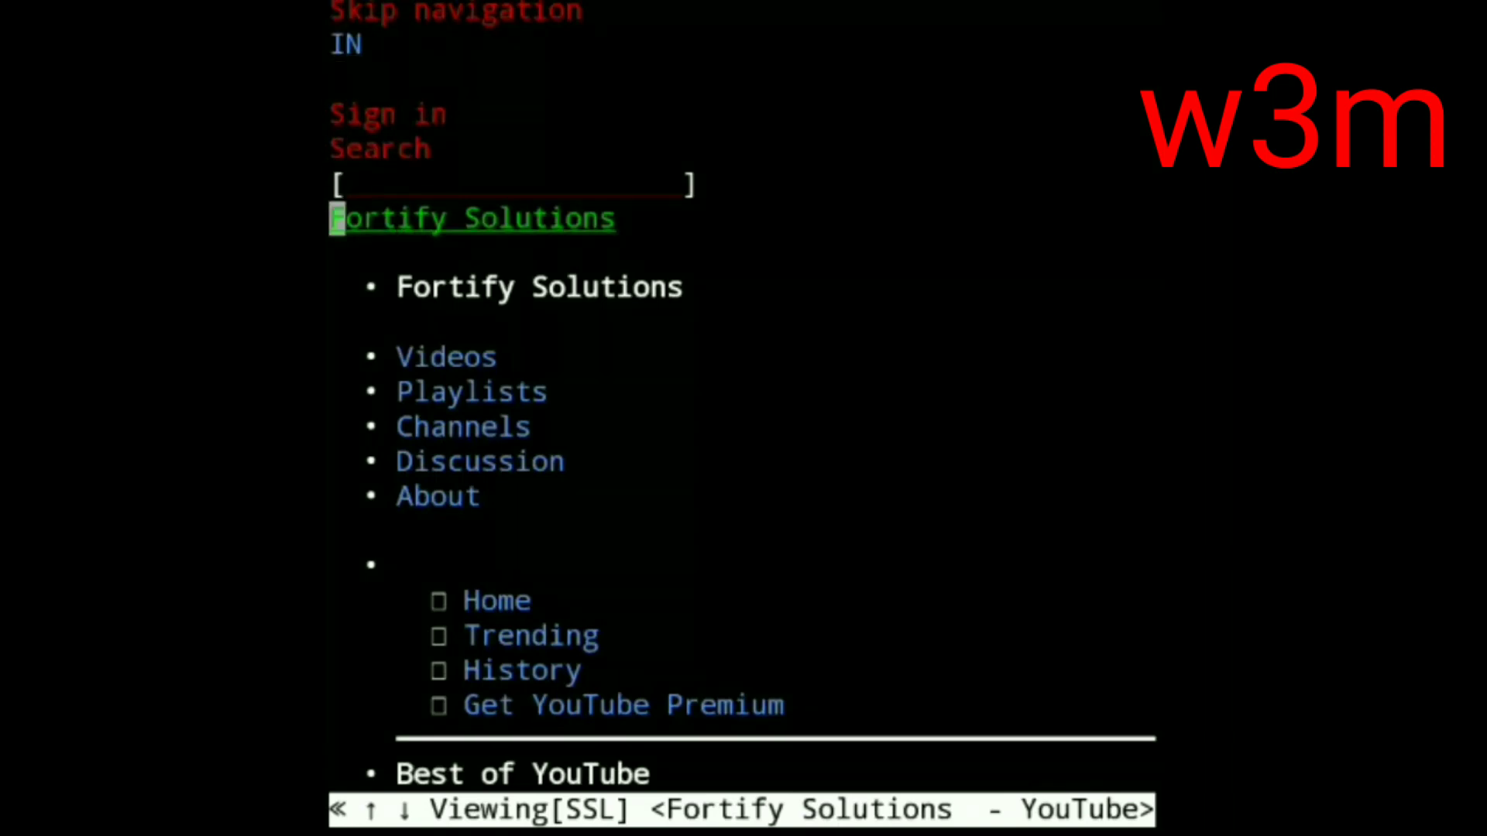
key("Down")
key("Down")
key("Down")
key("Down")
key("Down")
key("Down")
key("Down")
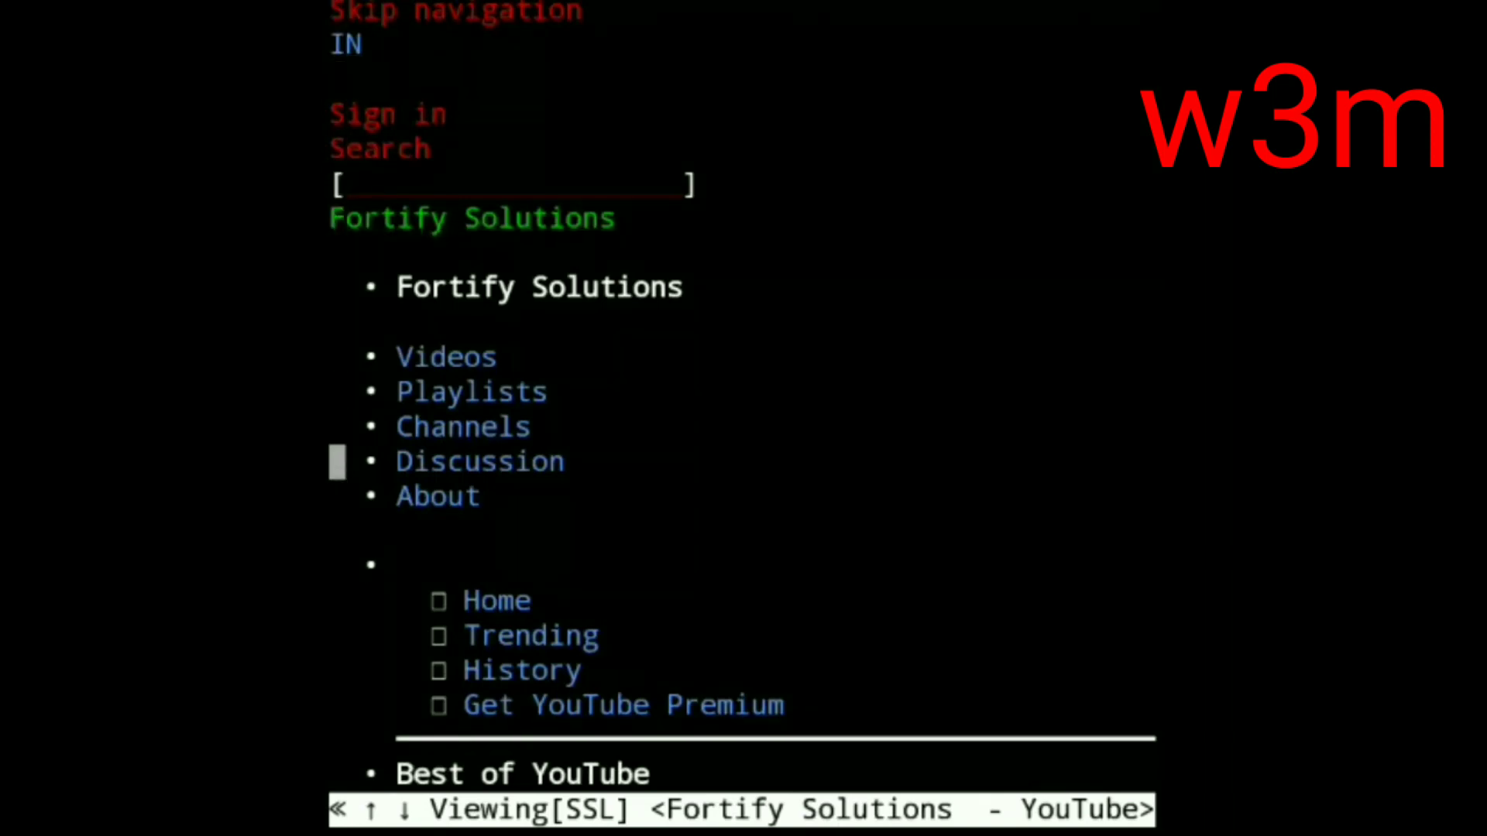
key("Down")
key("Down")
key("Down")
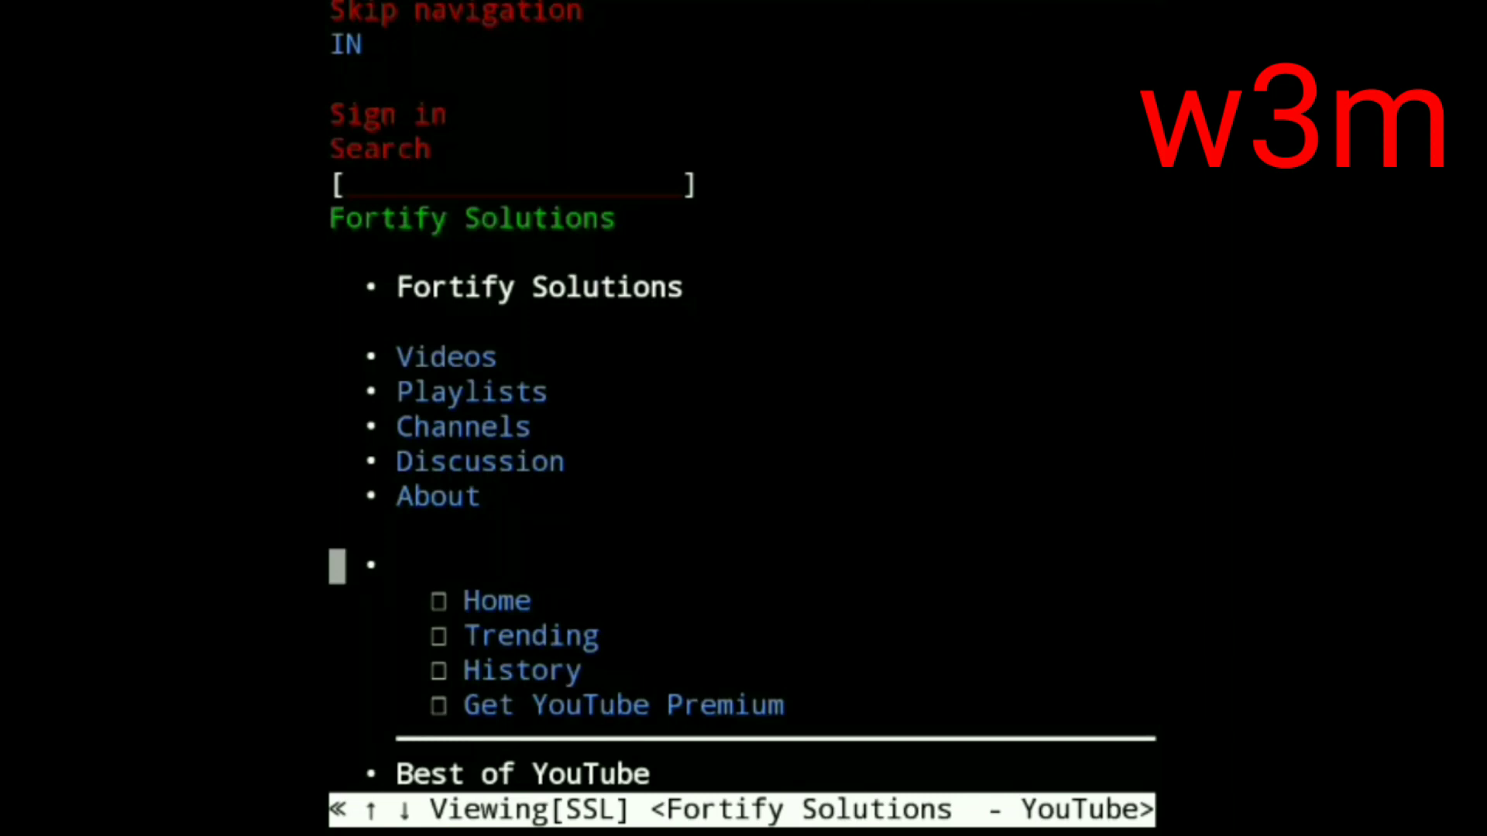
key("ctrl+z")
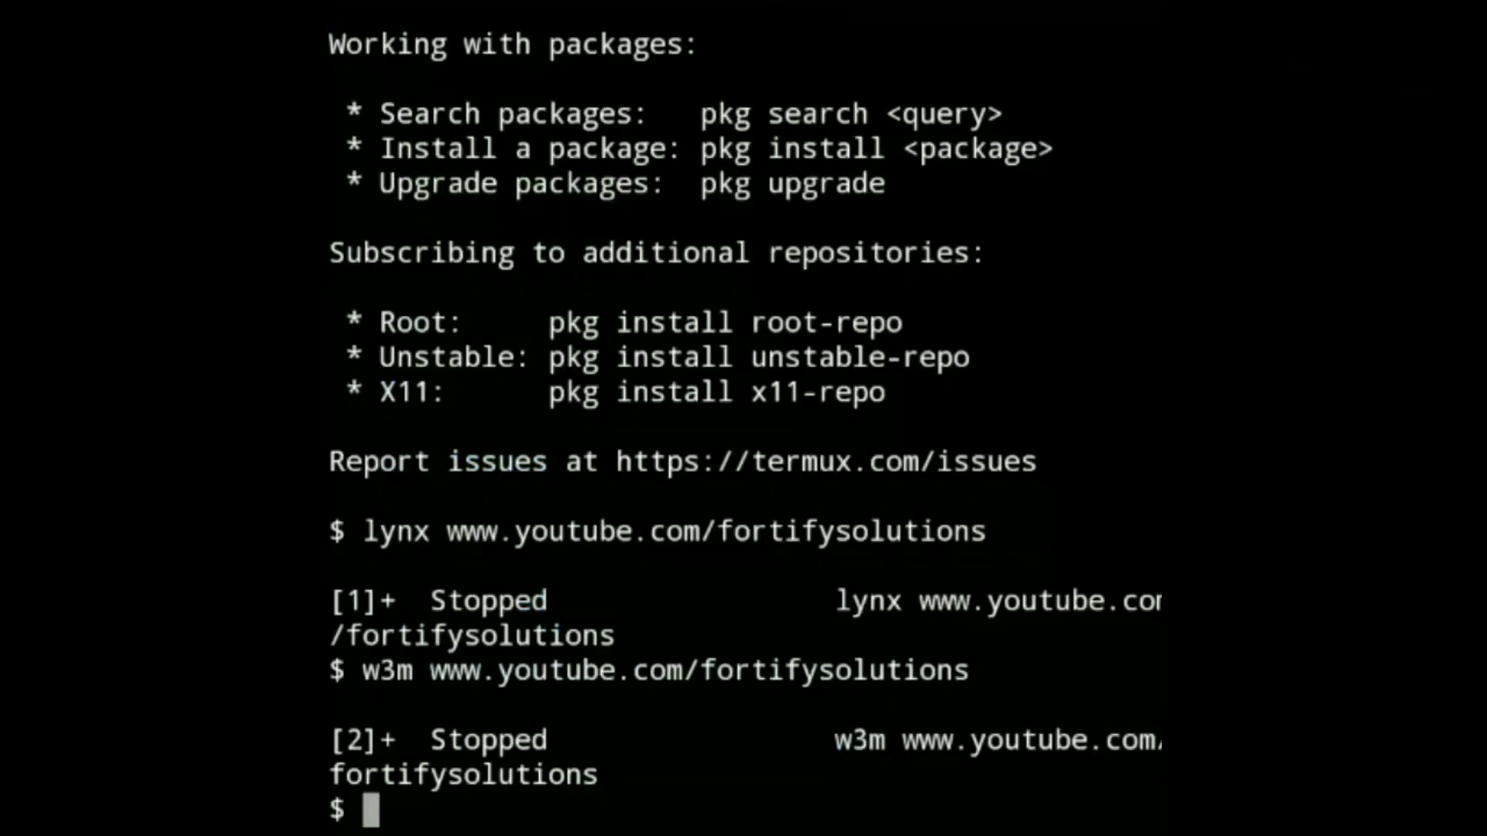
type("termu")
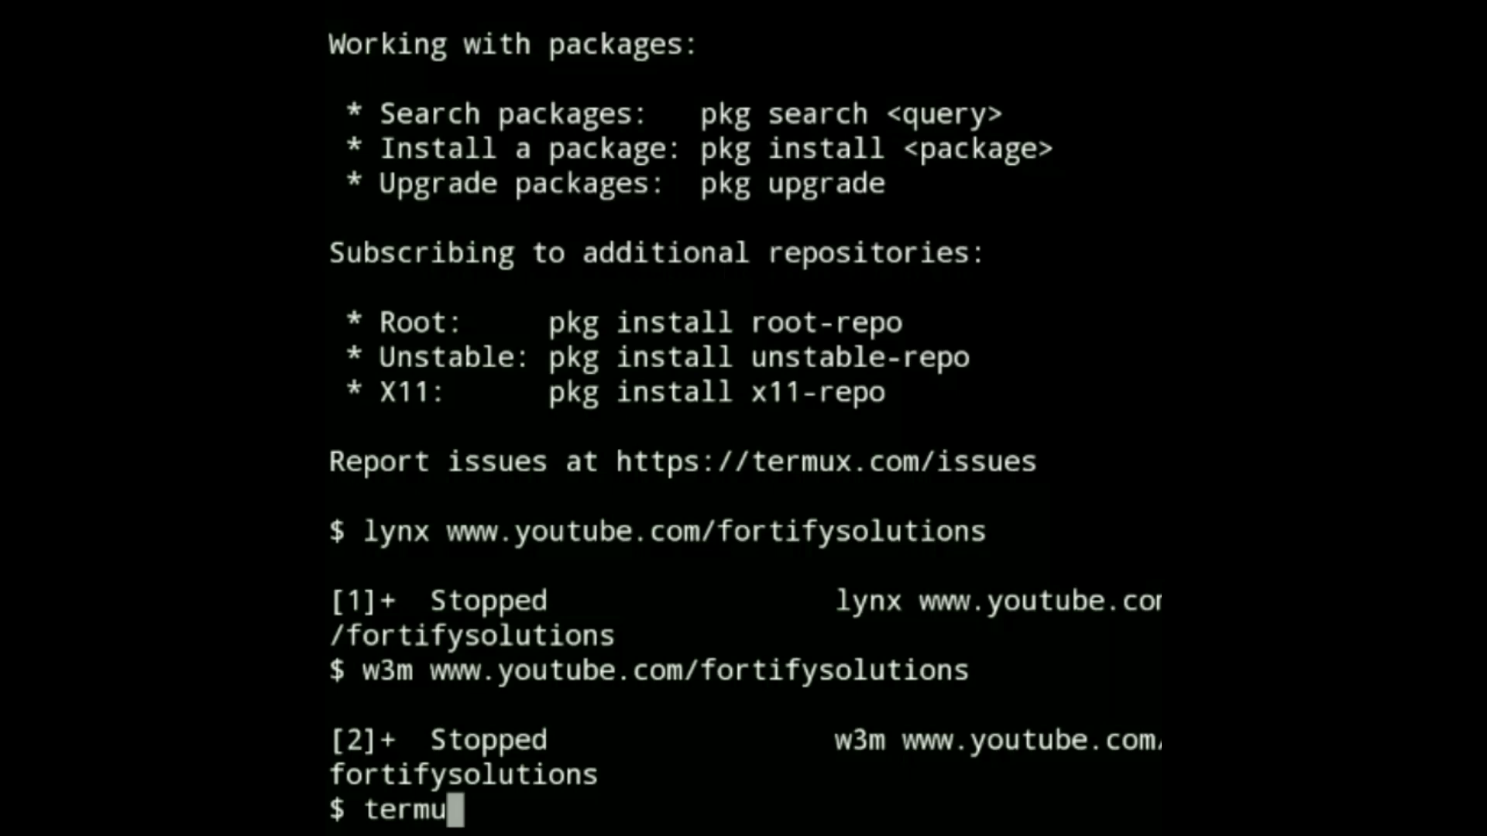
type("x-")
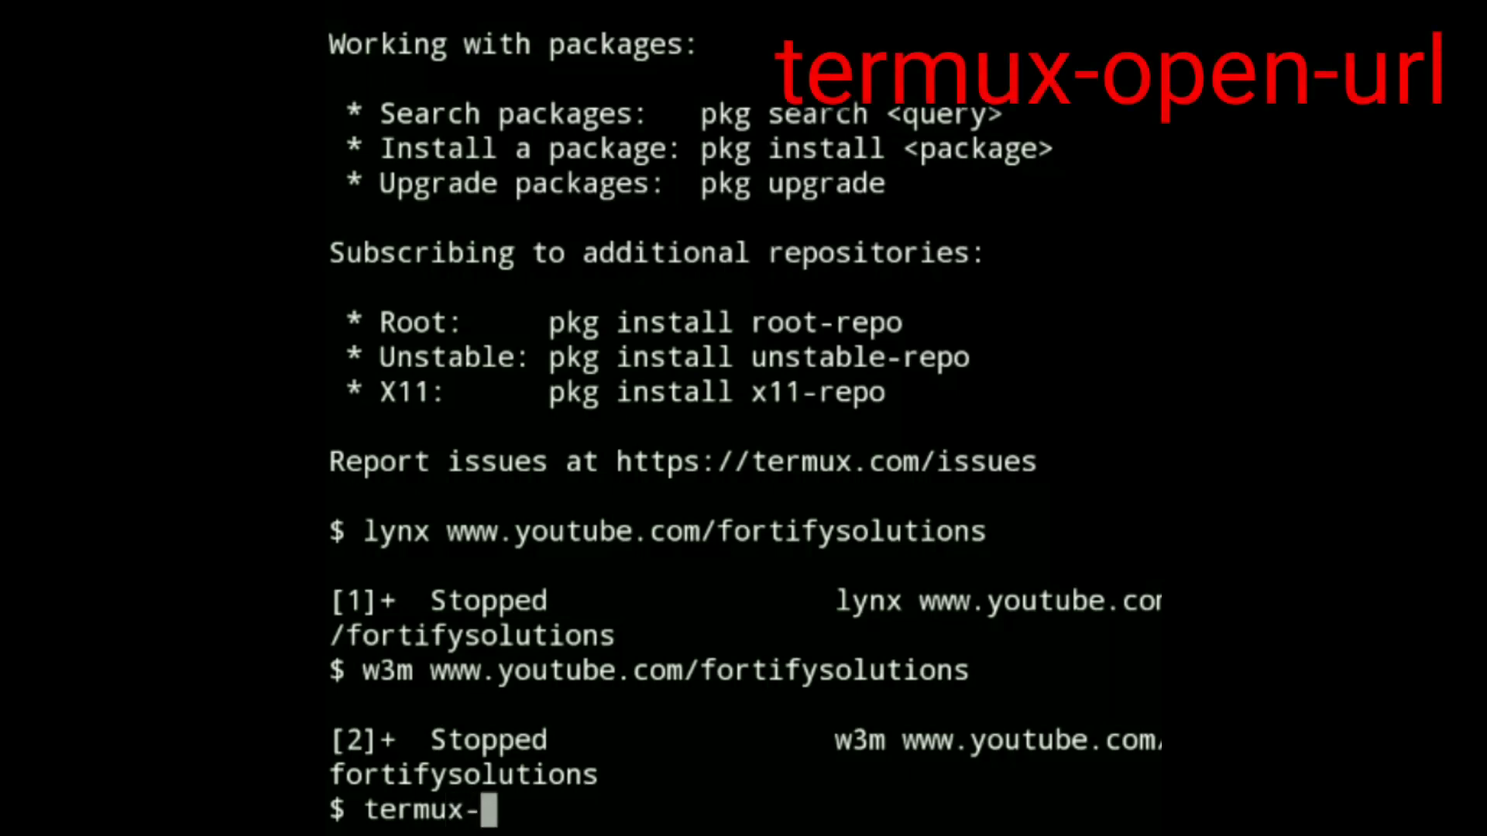
type("open")
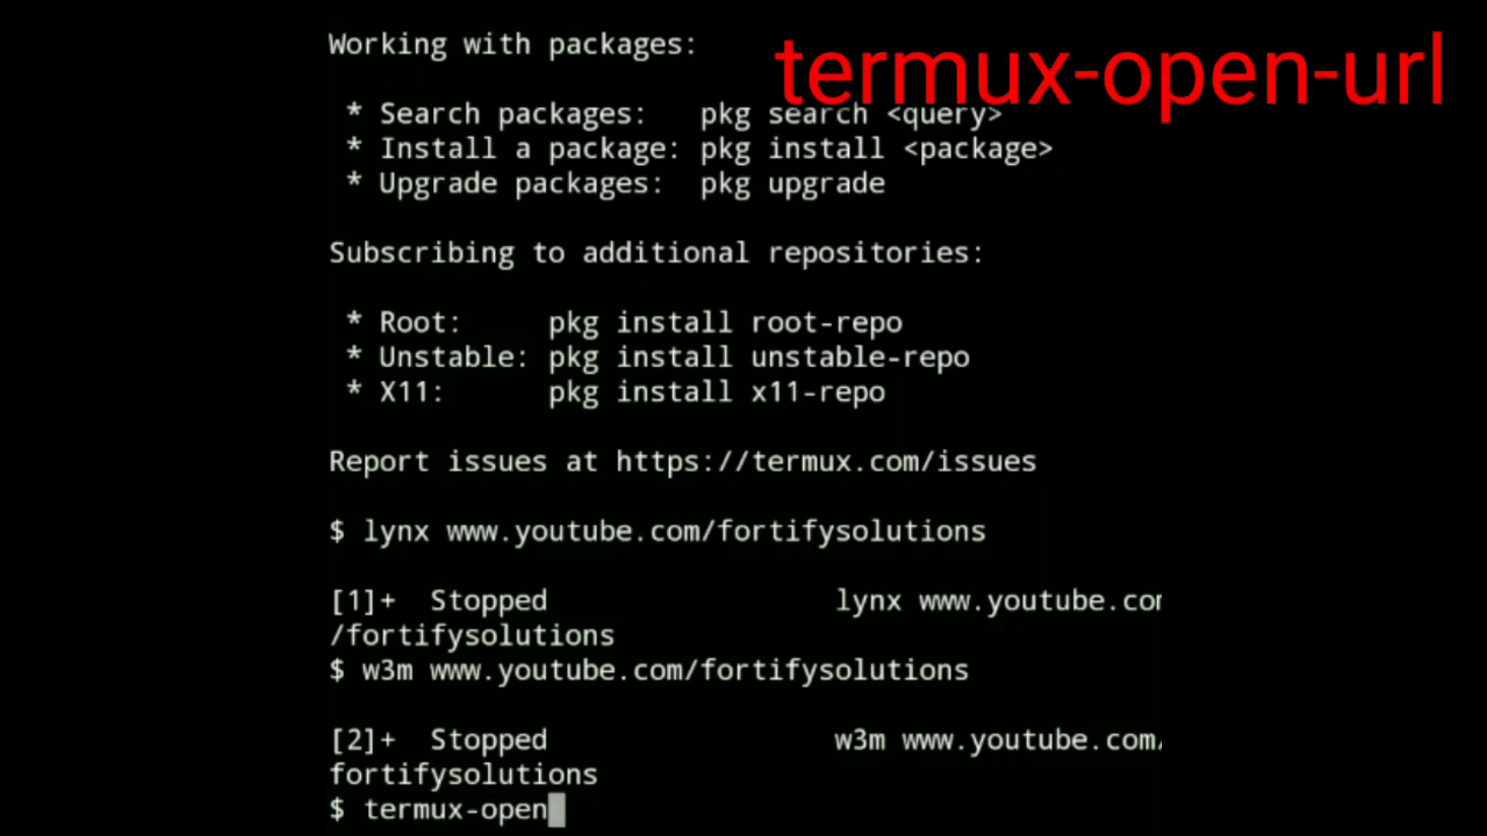
type("-ur")
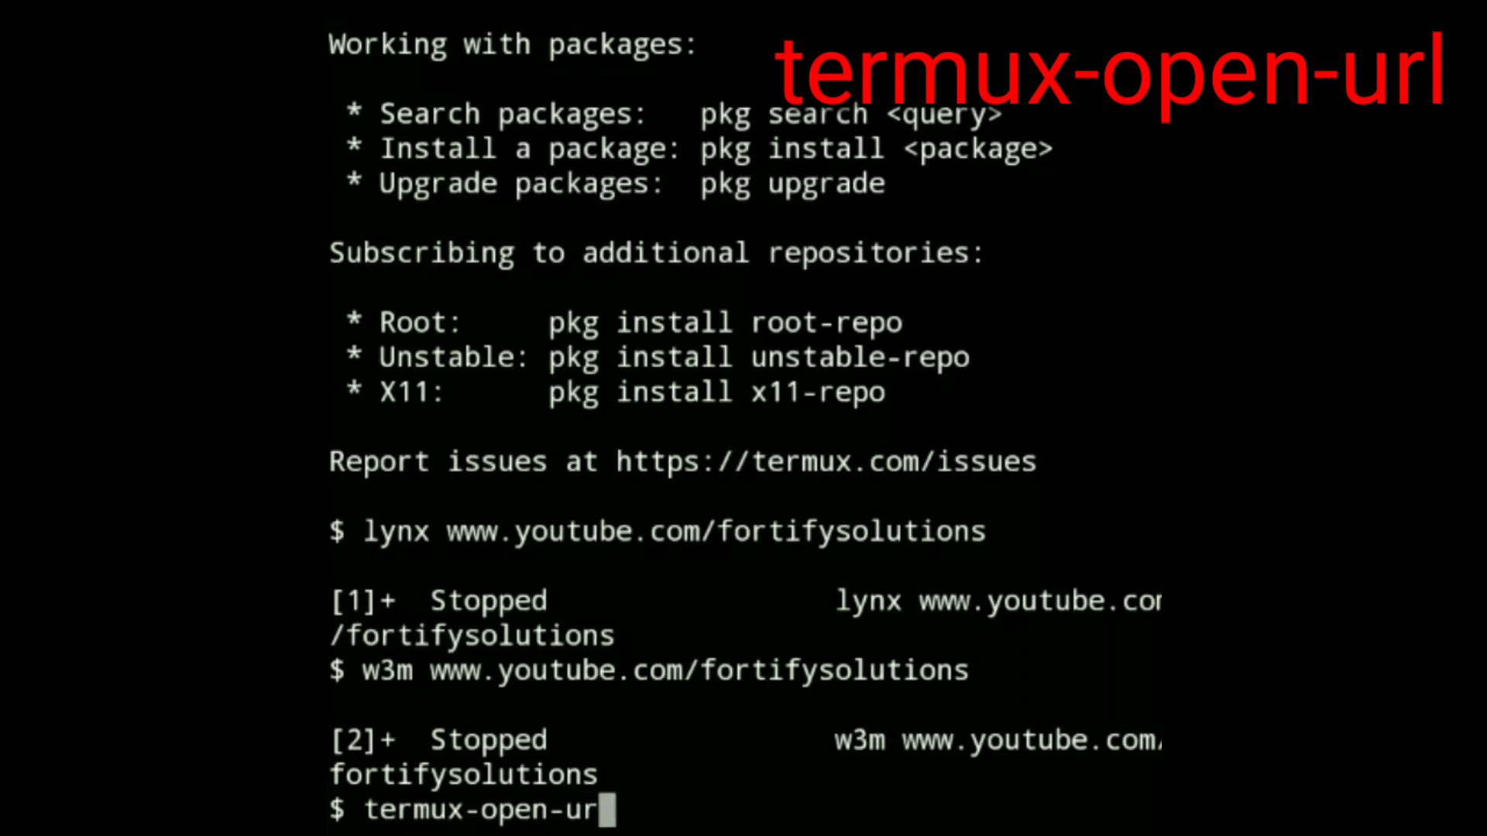
type("l ")
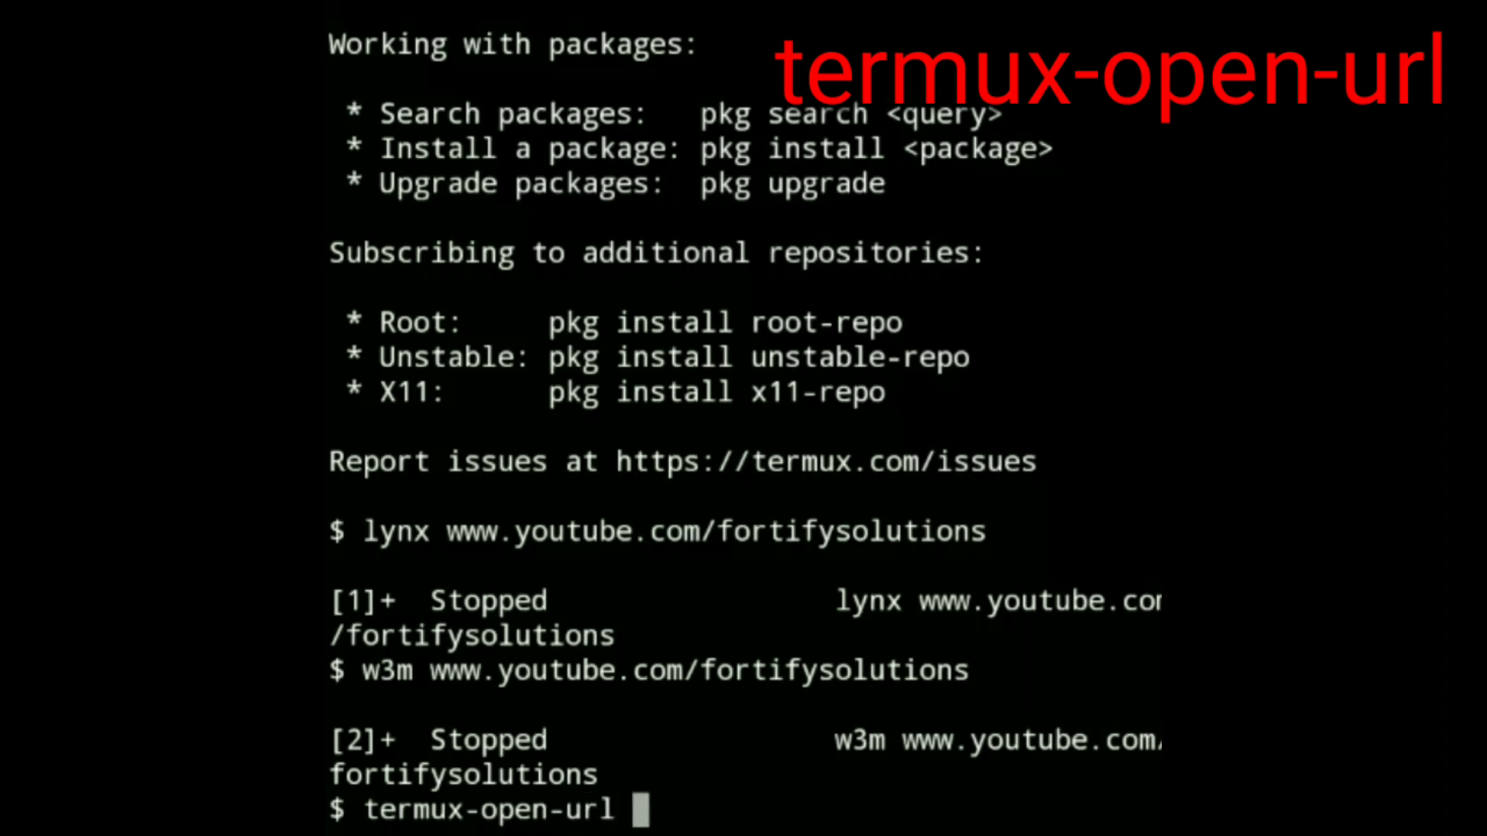
type("htt")
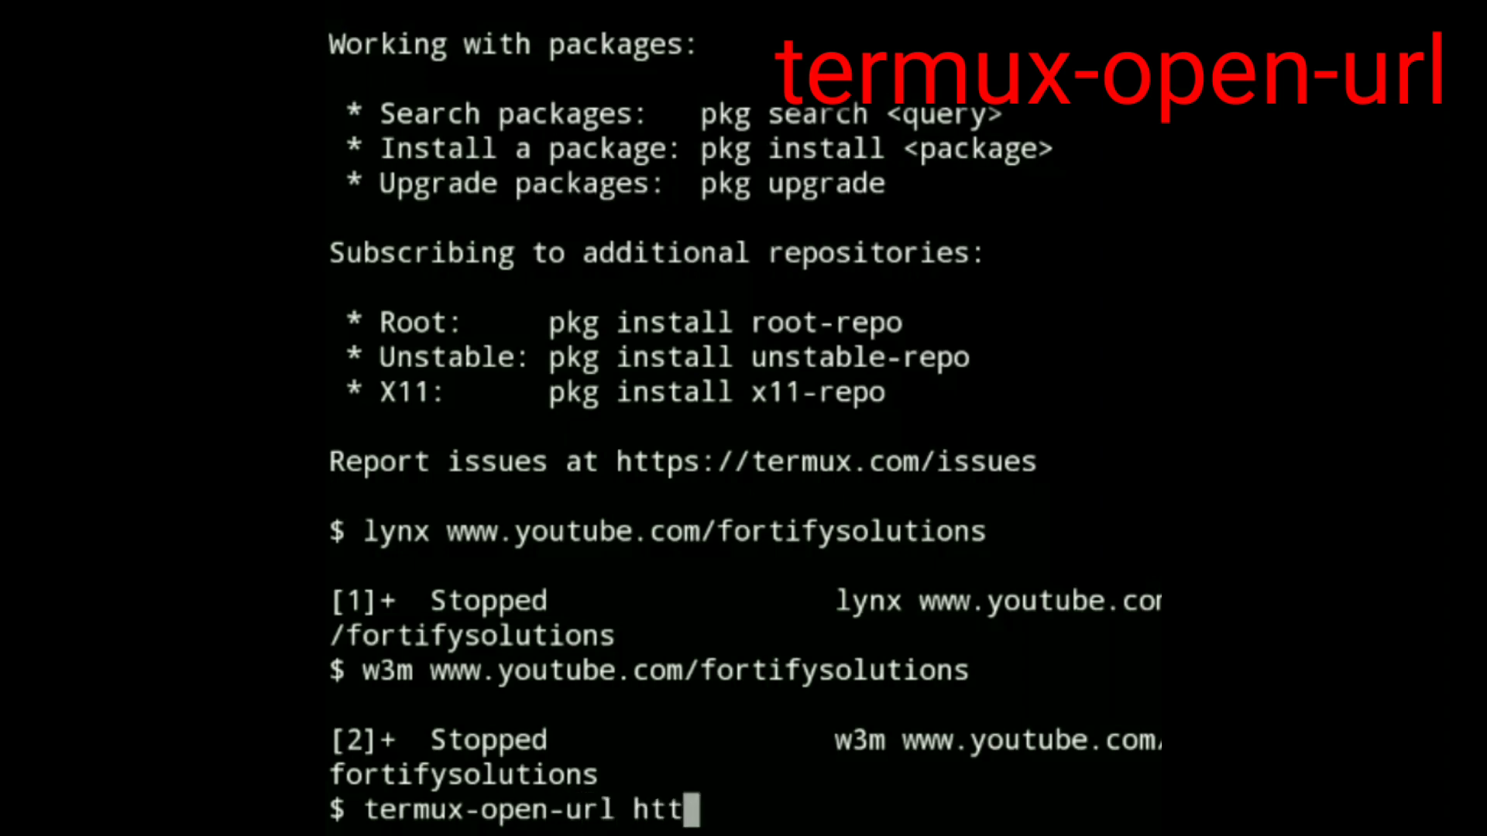
type("p")
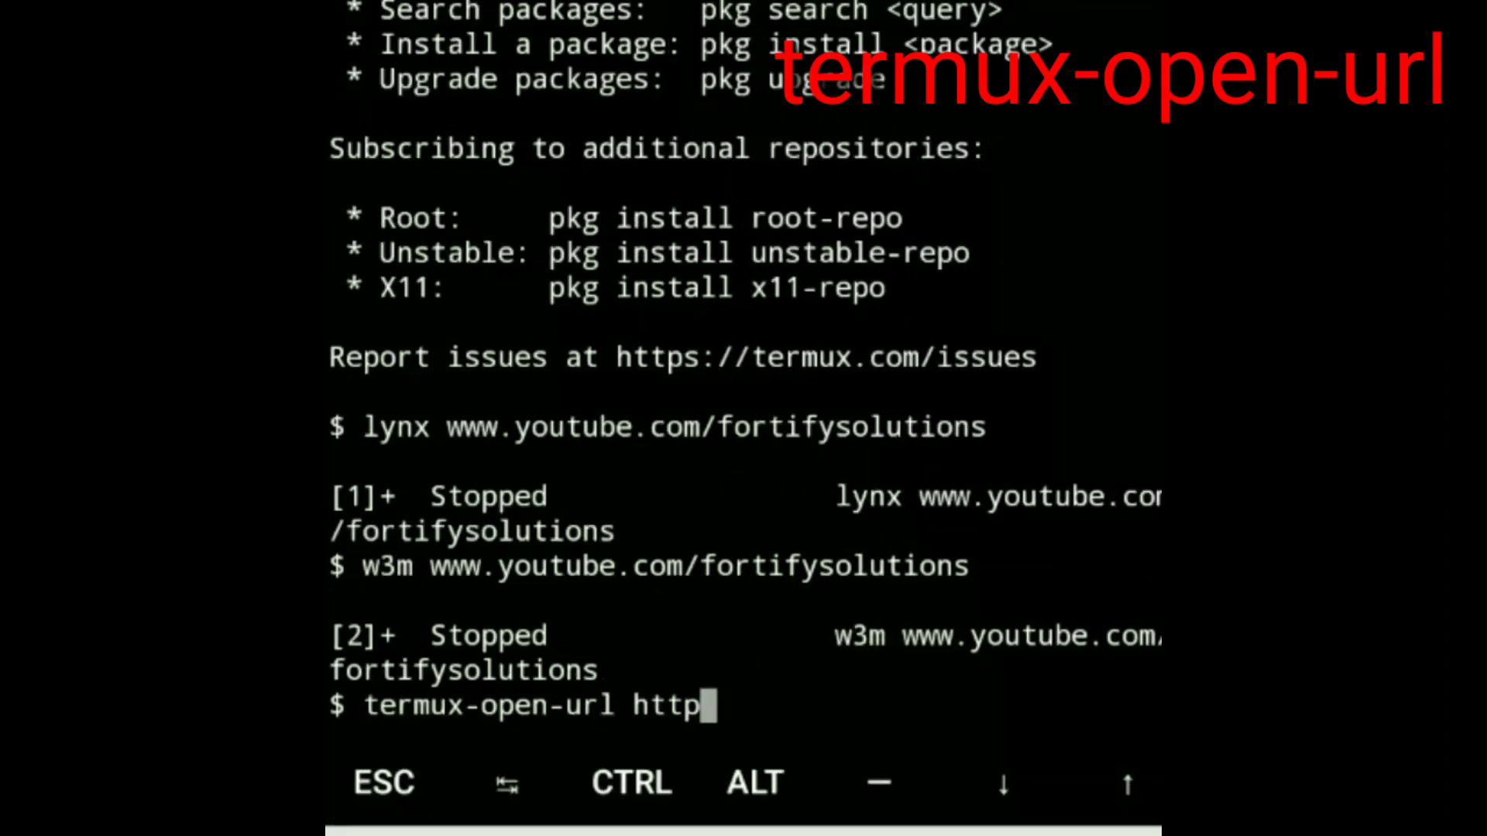
type(":")
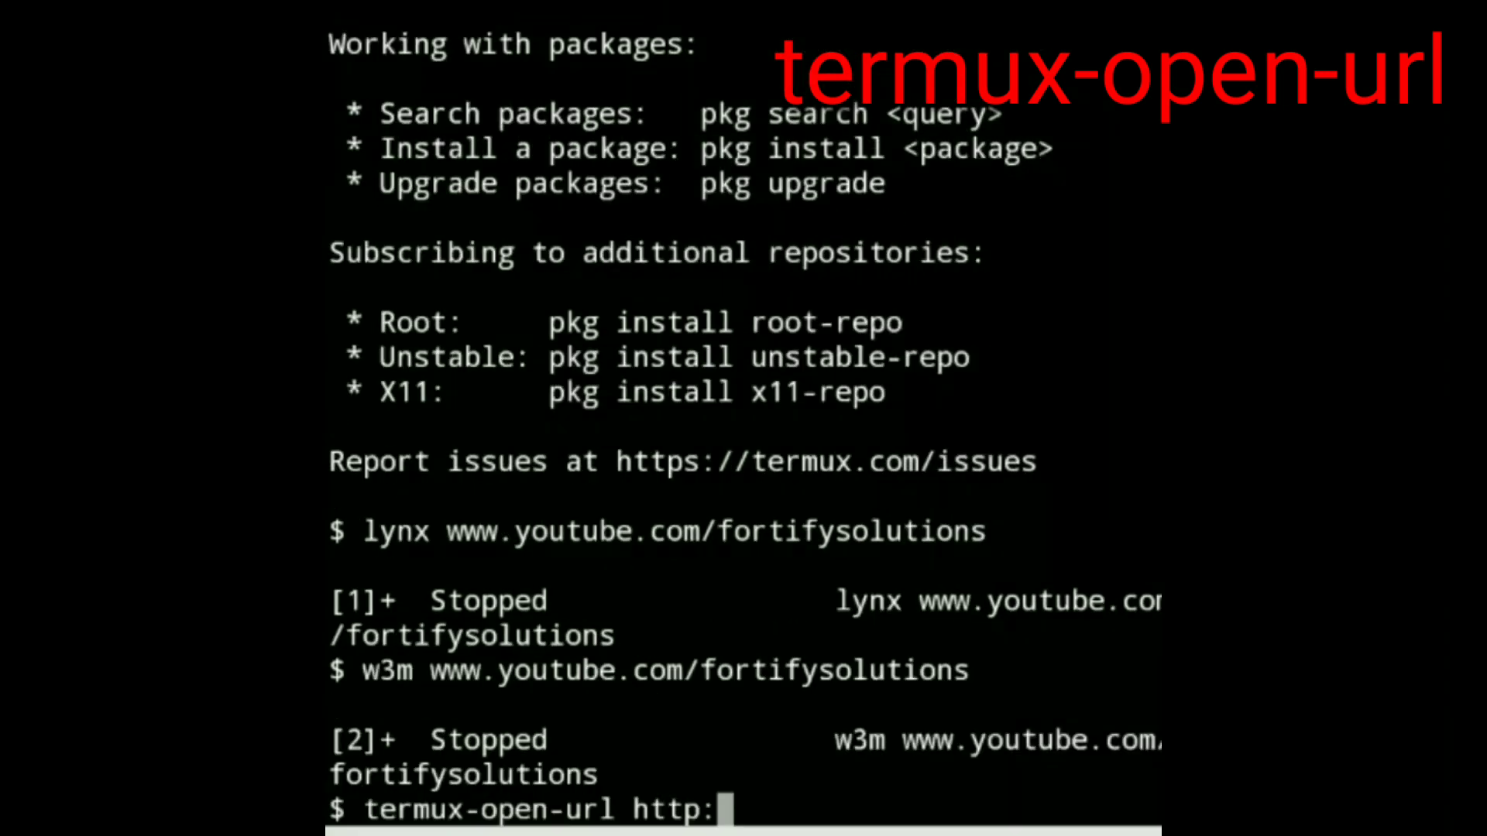
type("//")
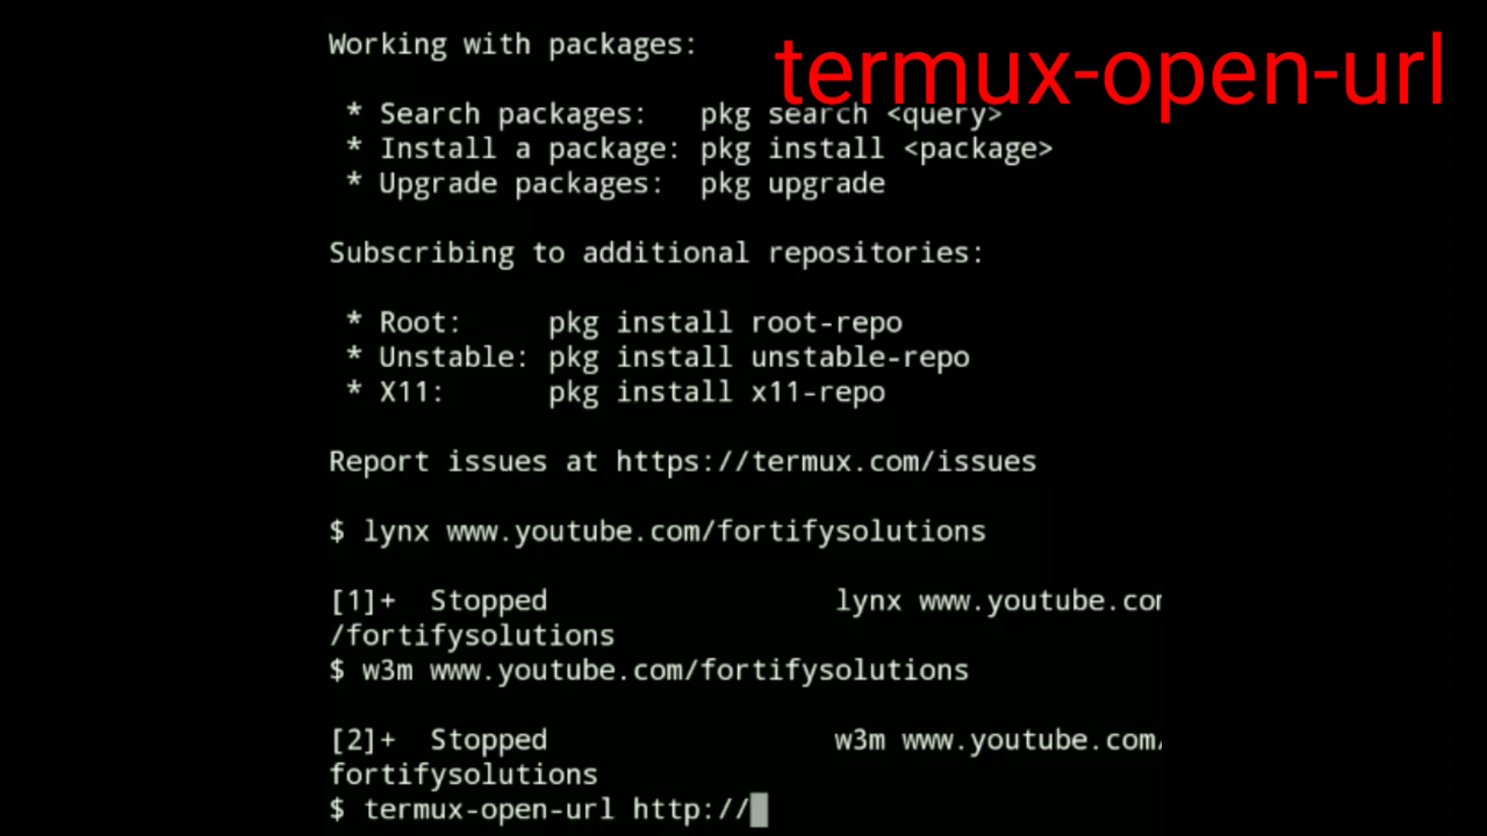
type("www.")
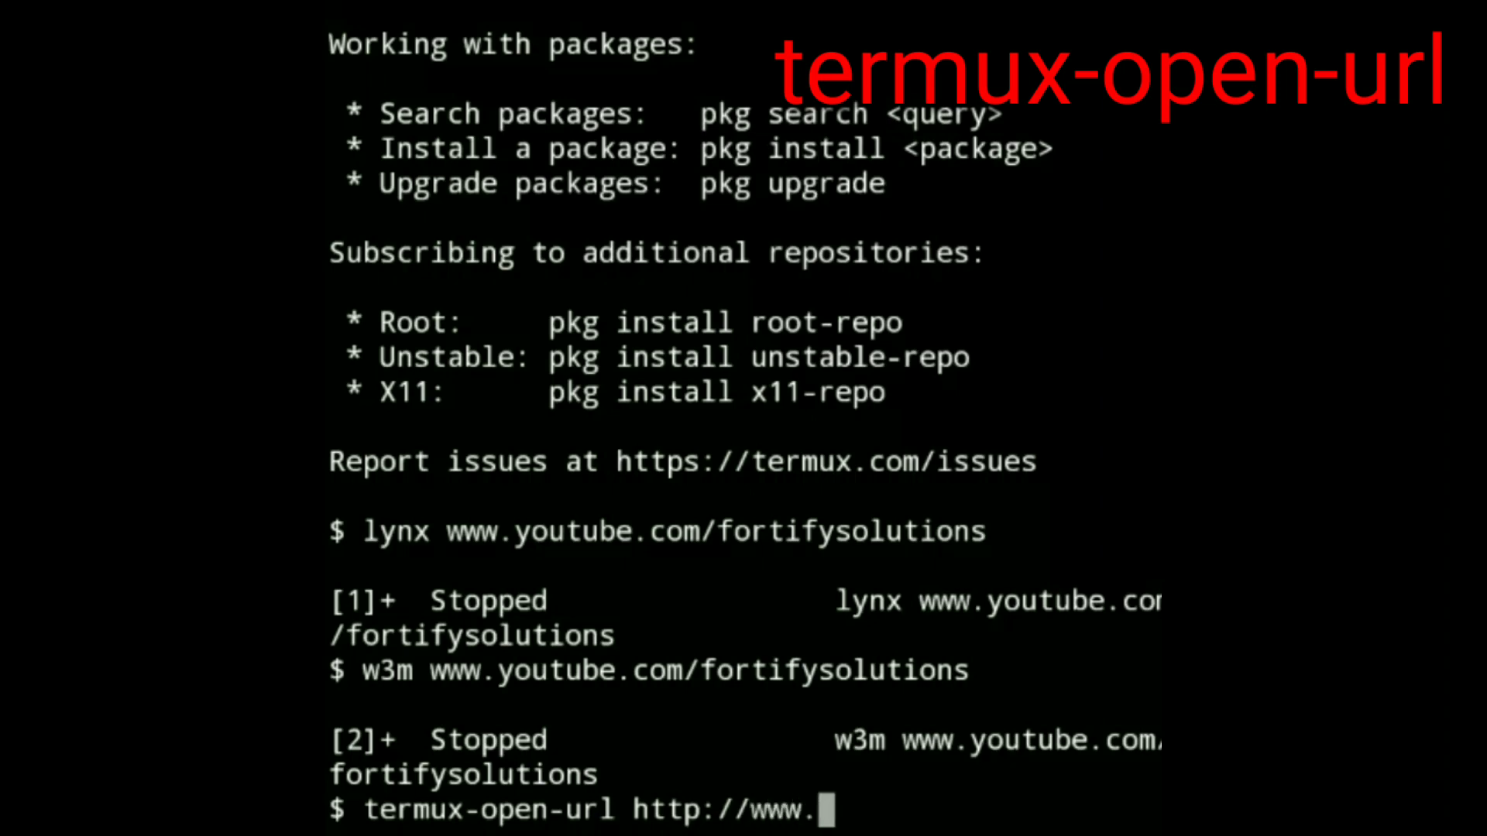
type("youtu")
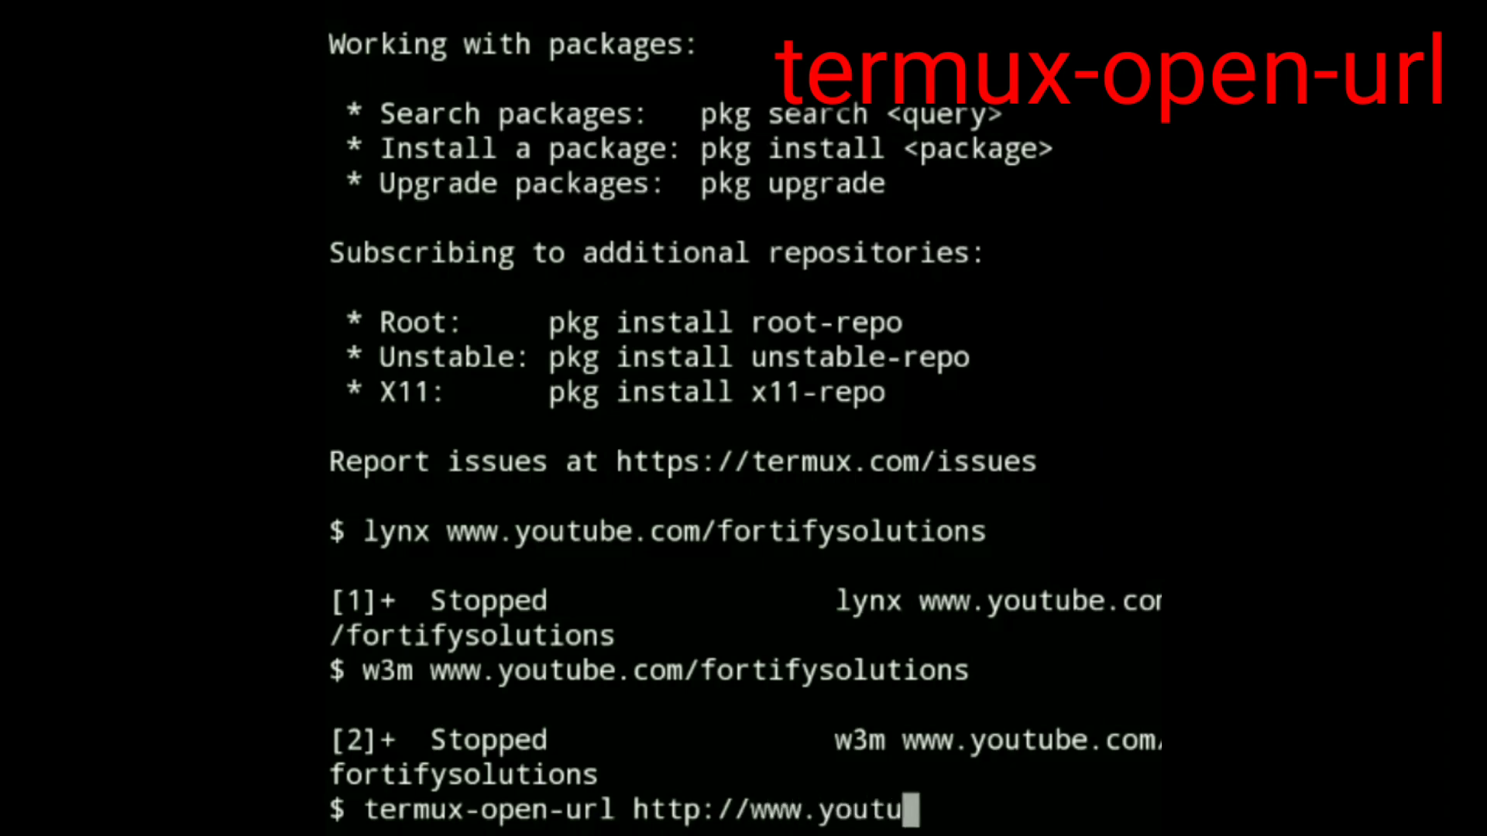
type("be.com")
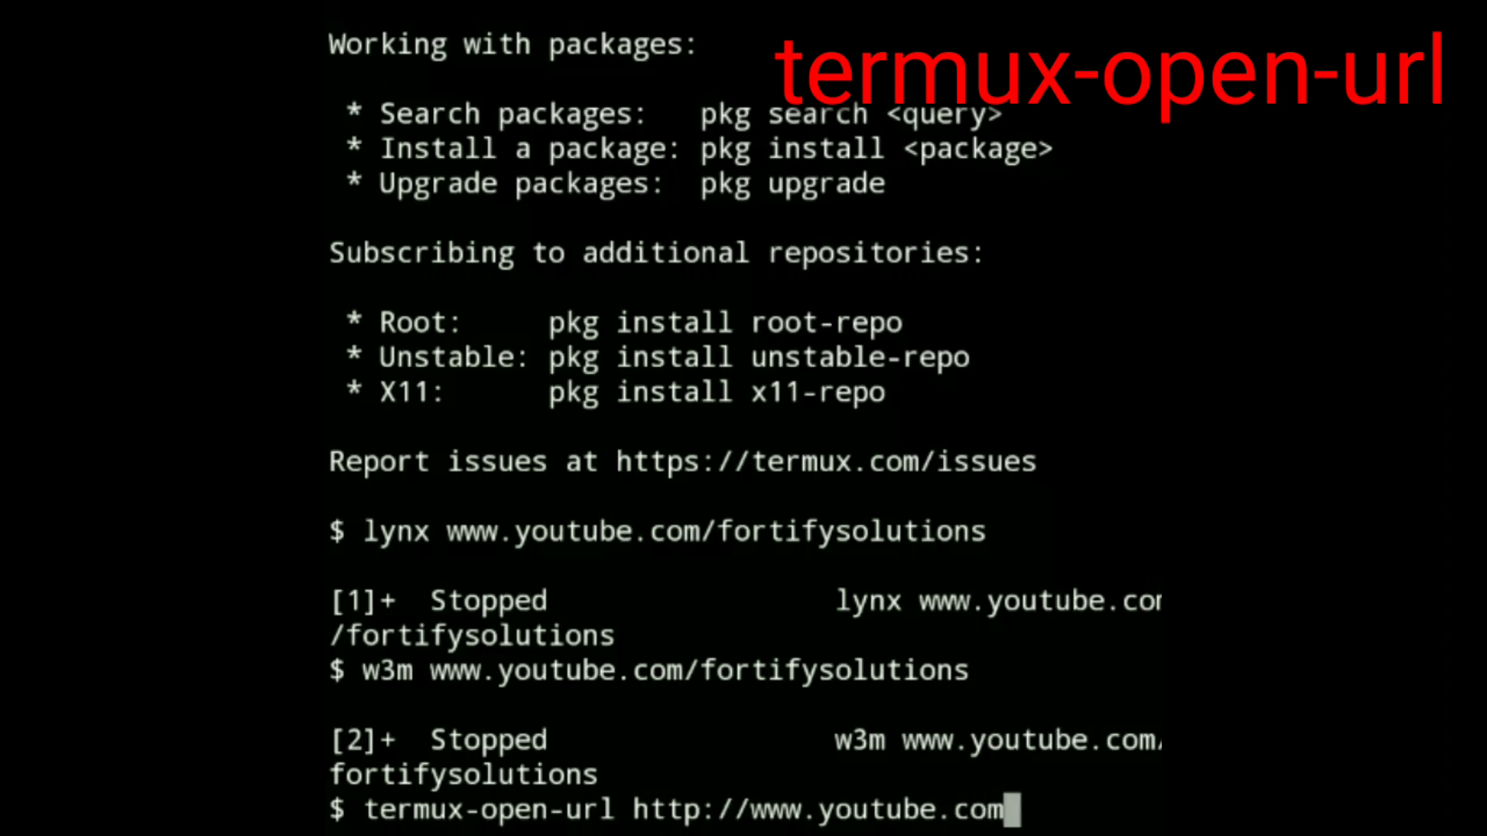
type("/")
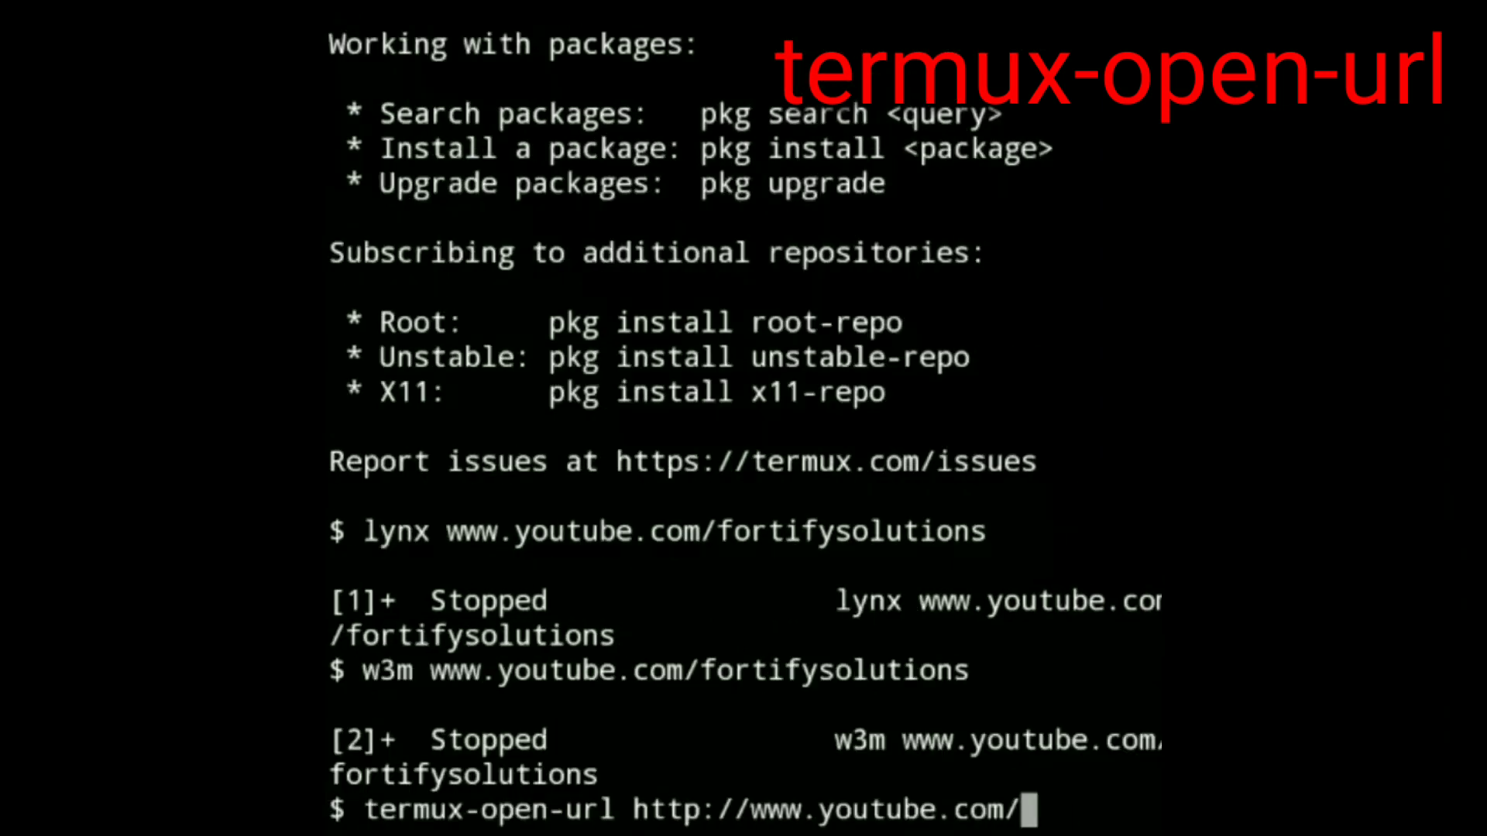
type("fortify")
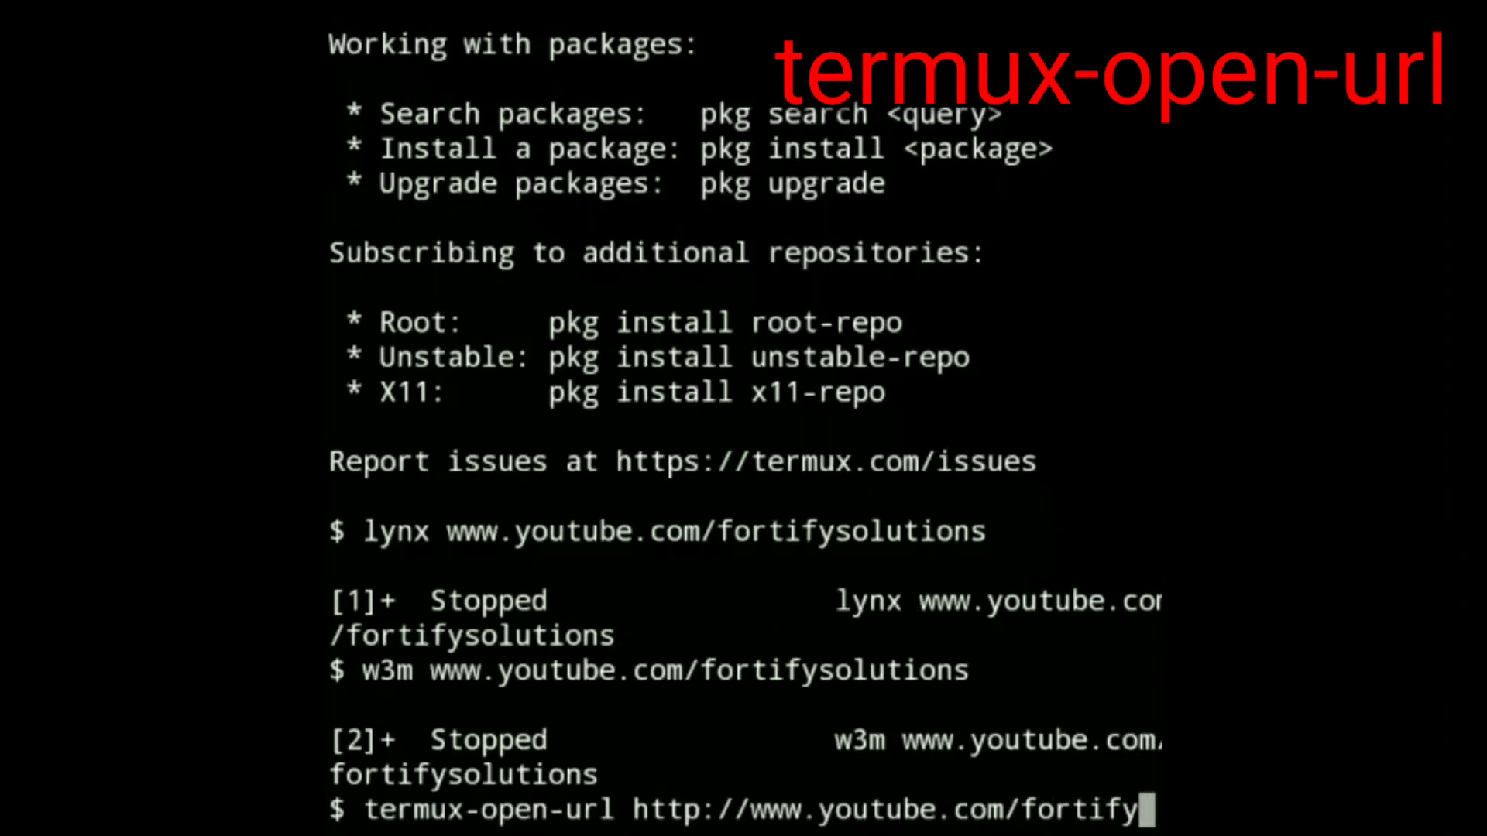
type("soluti")
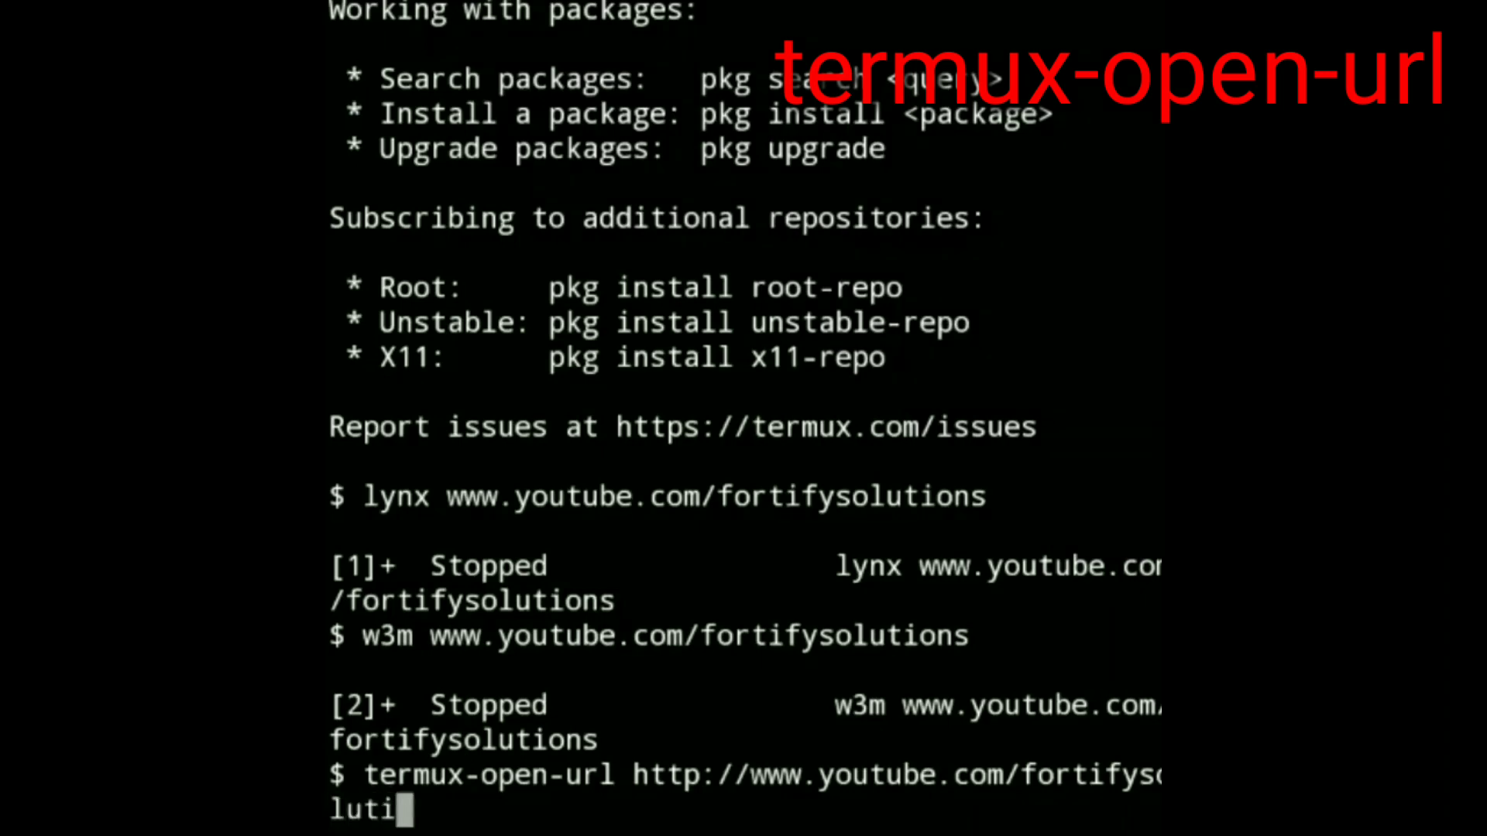
type("ons")
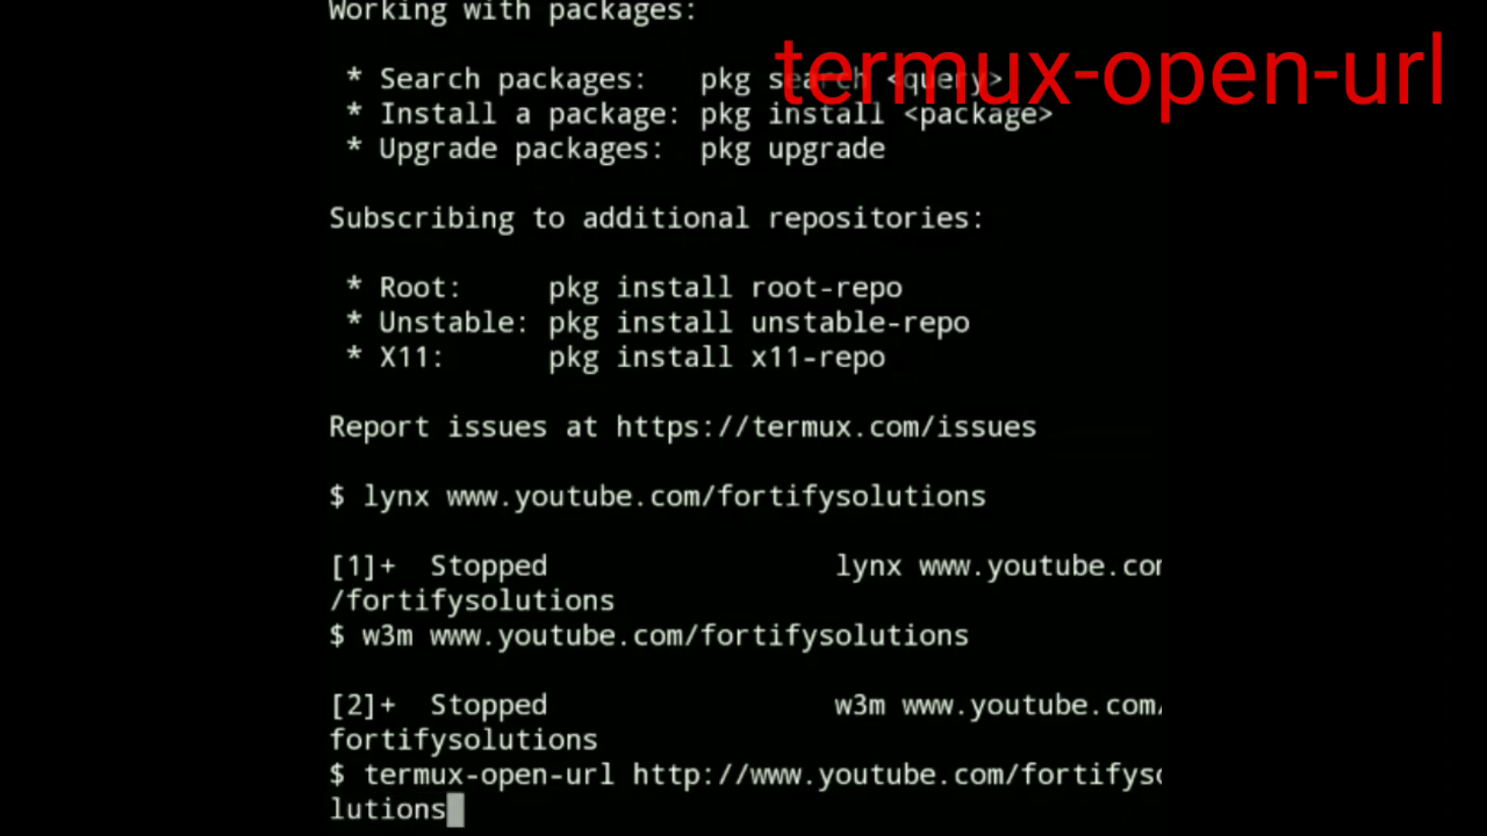
Run termux-open-url to open the fortifysolutions channel in the YouTube app
key("Return")
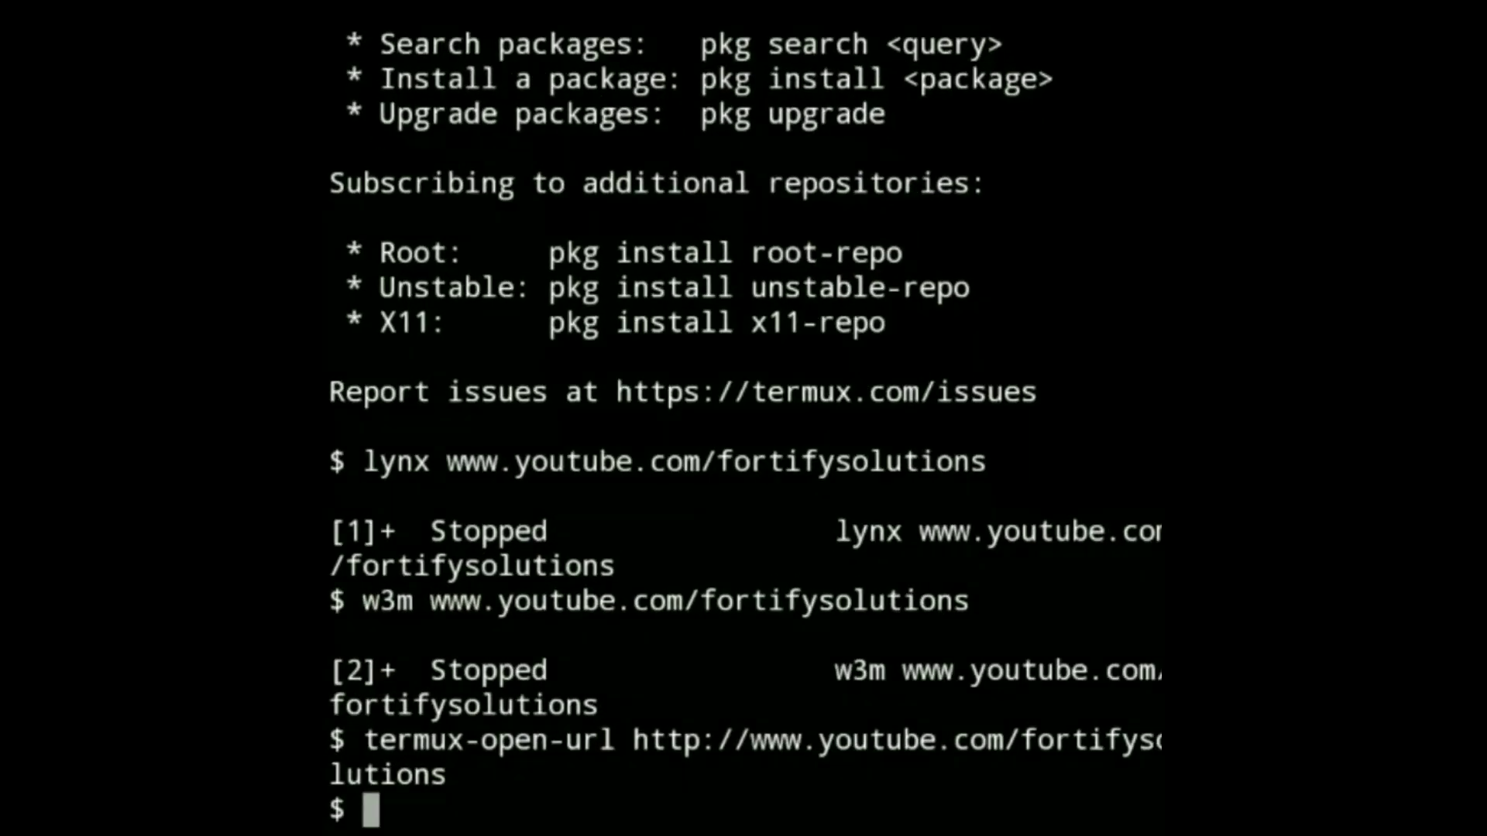
type("wg")
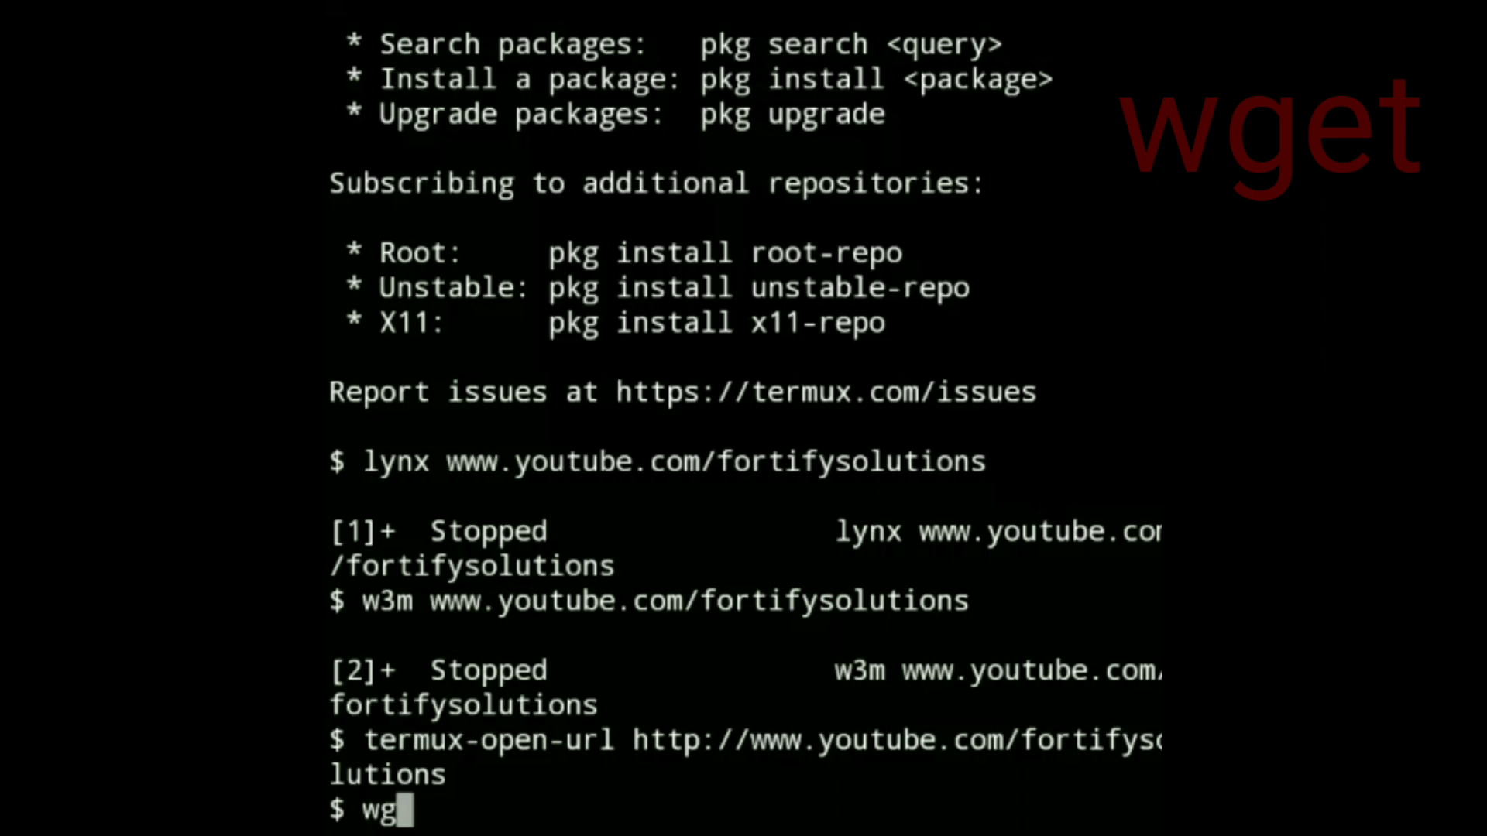
type("et")
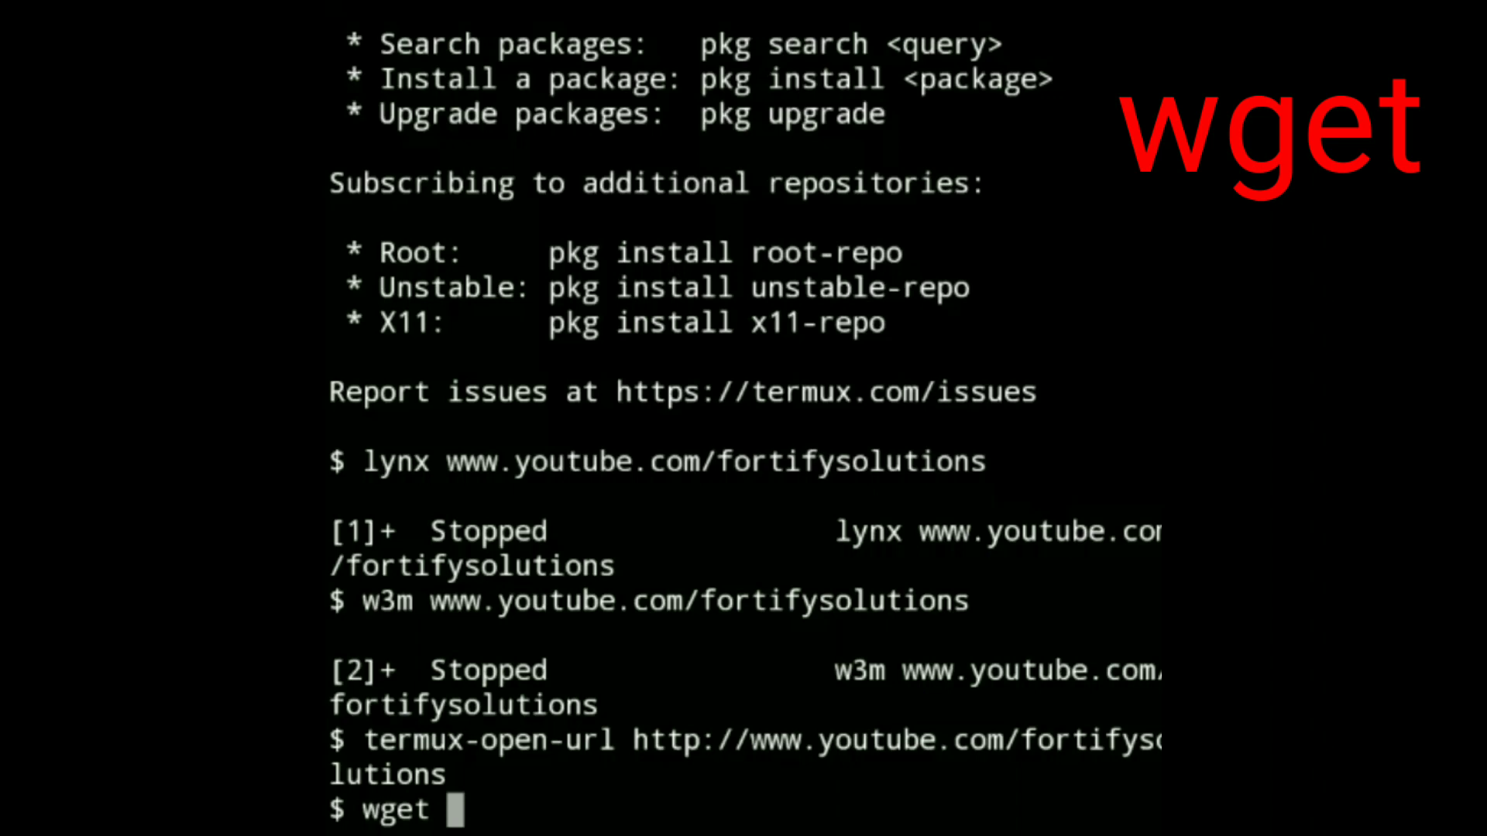
type("ww")
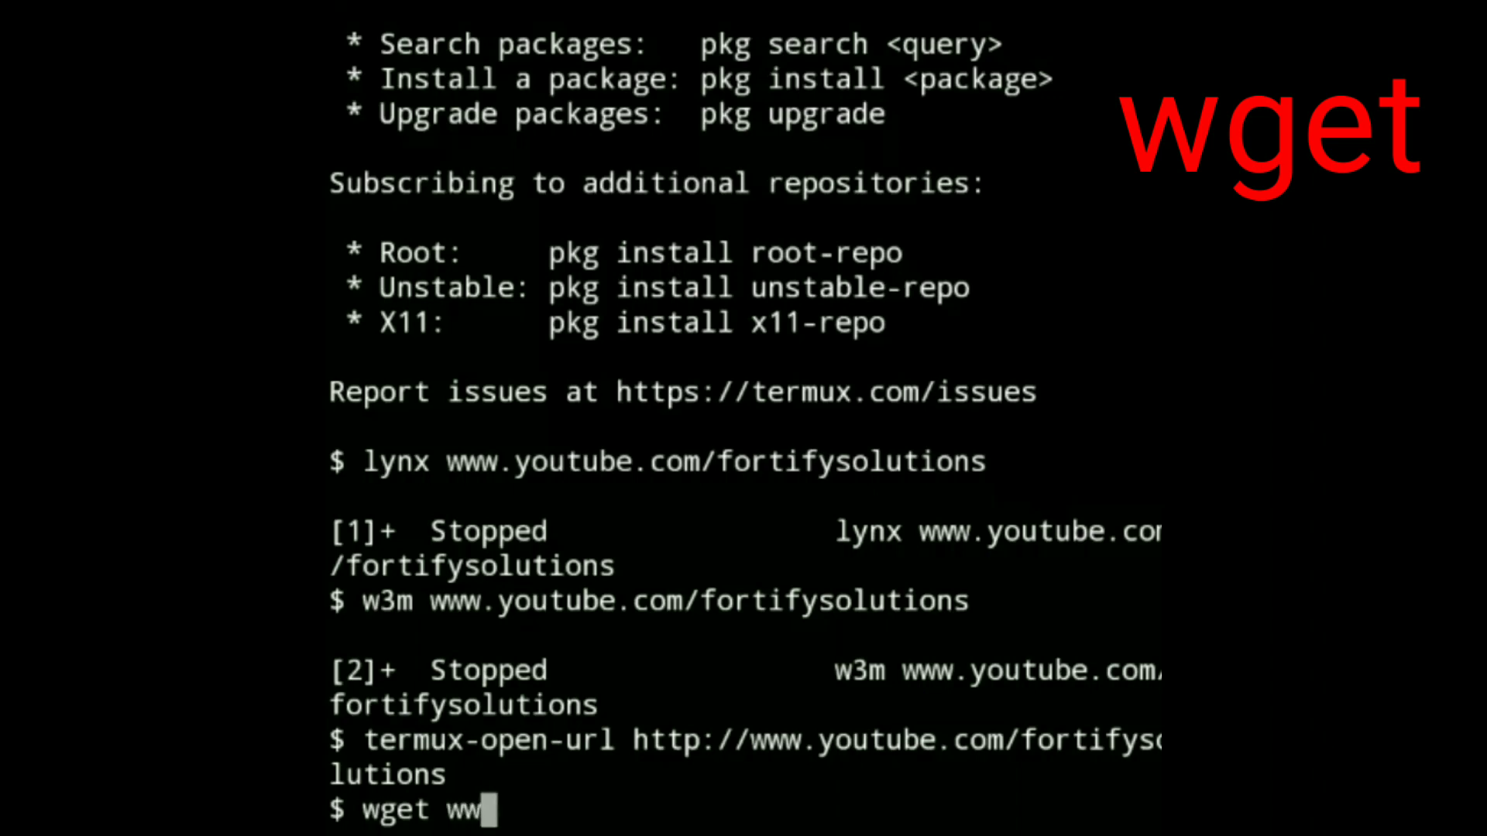
type("w.")
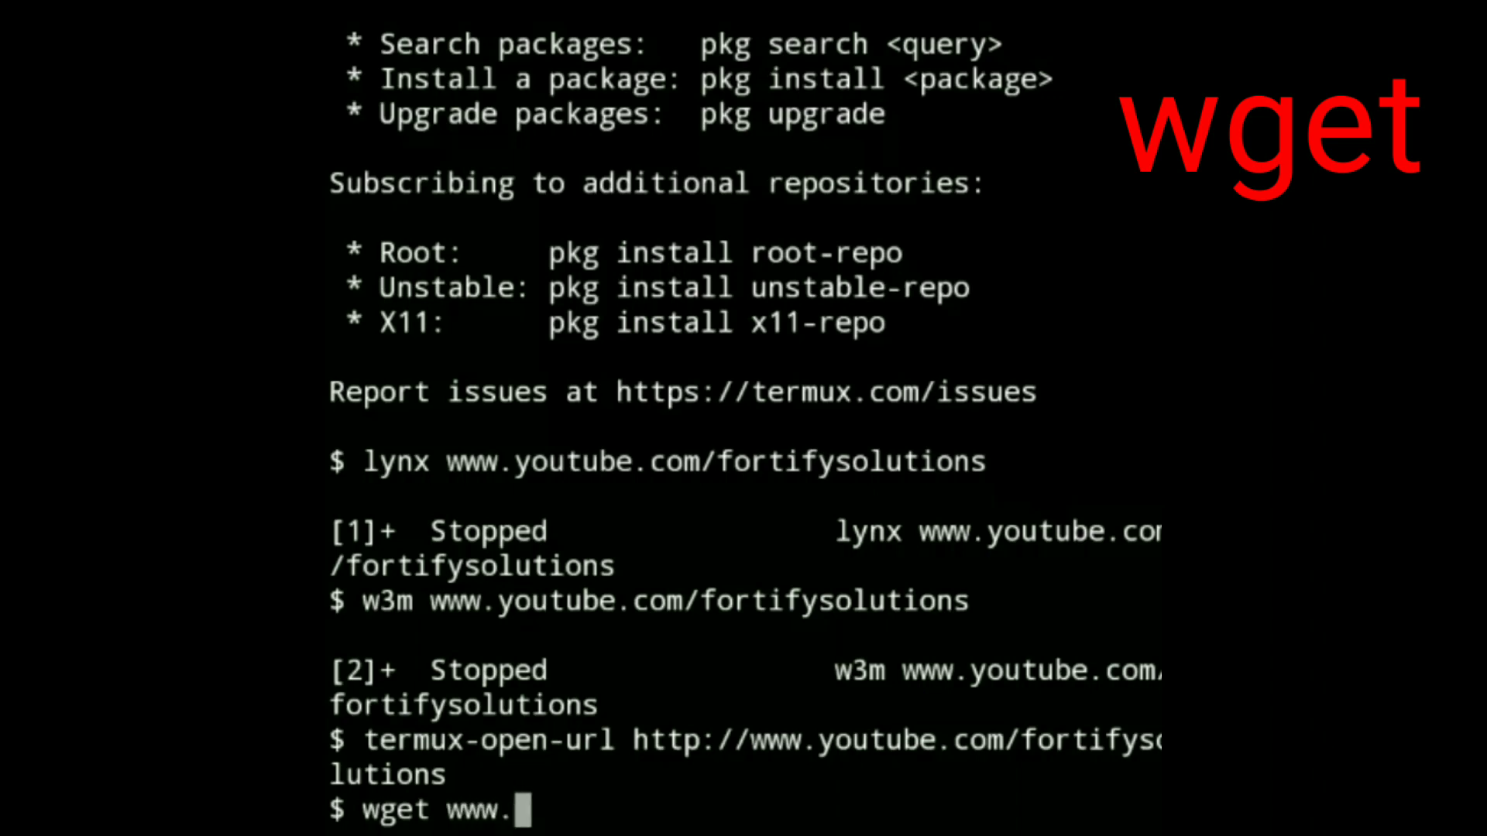
type("youtu")
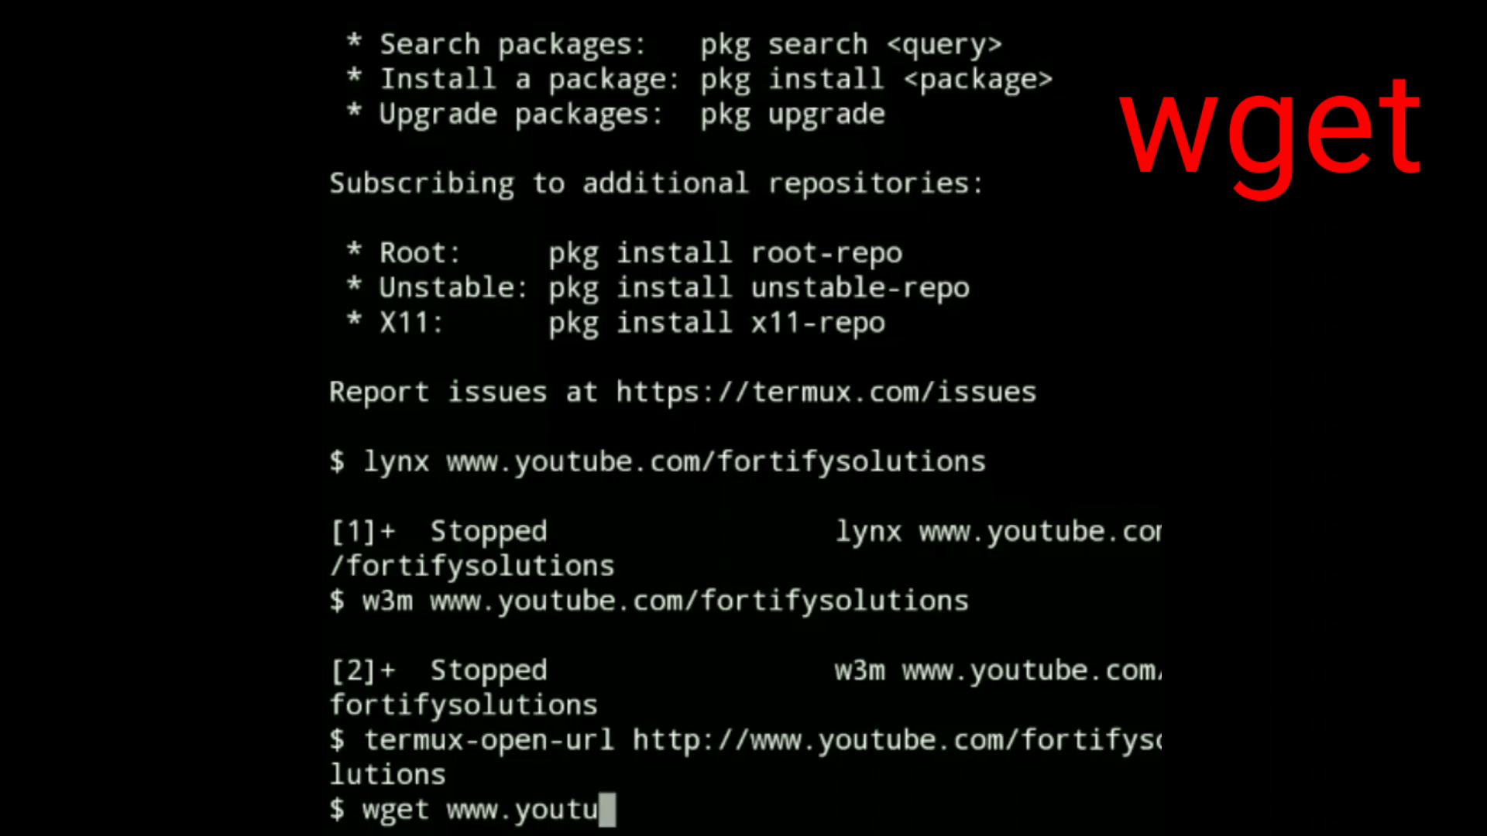
type("be.com")
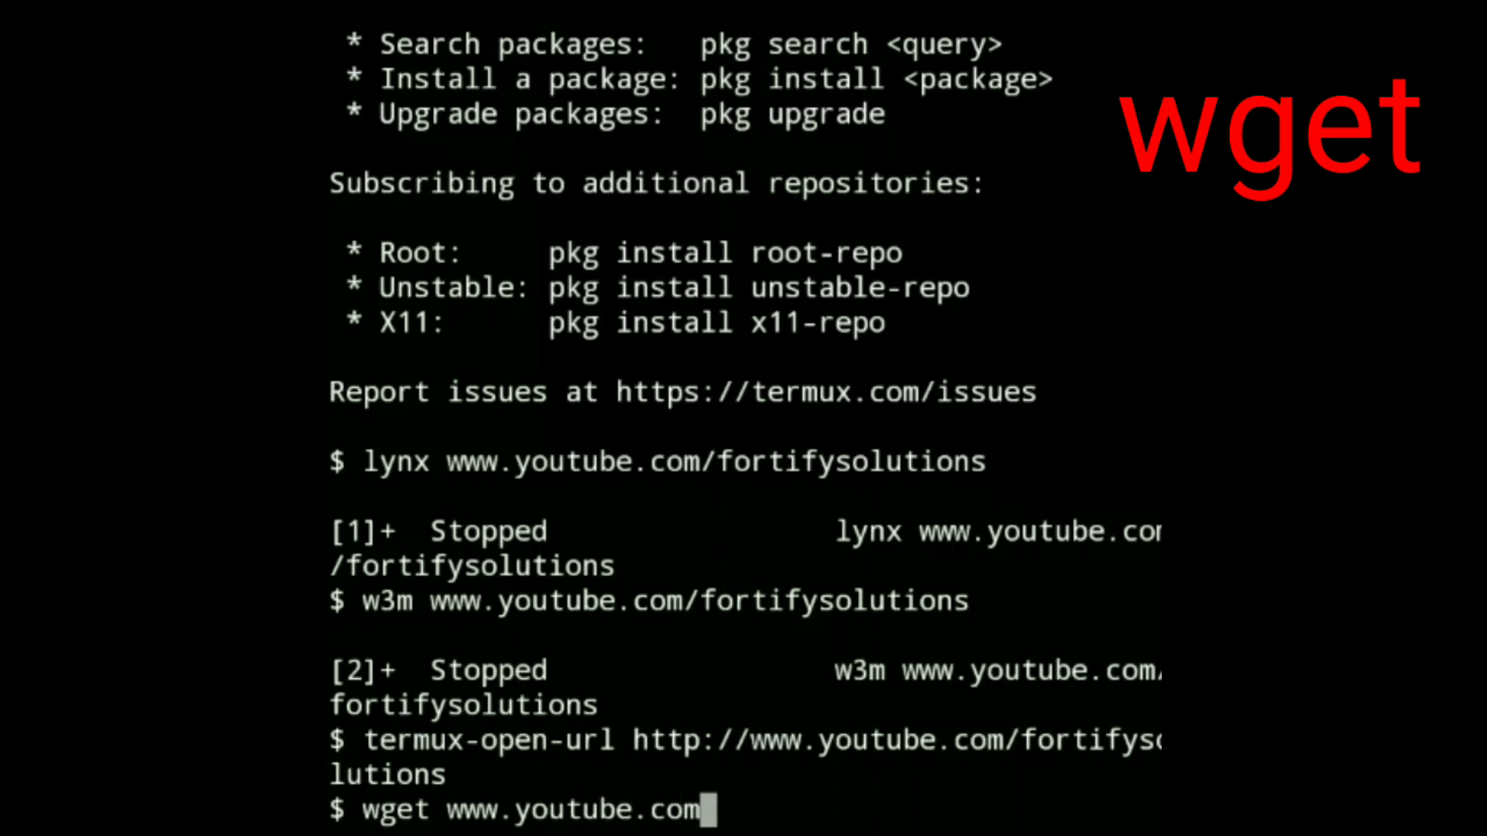
type("/")
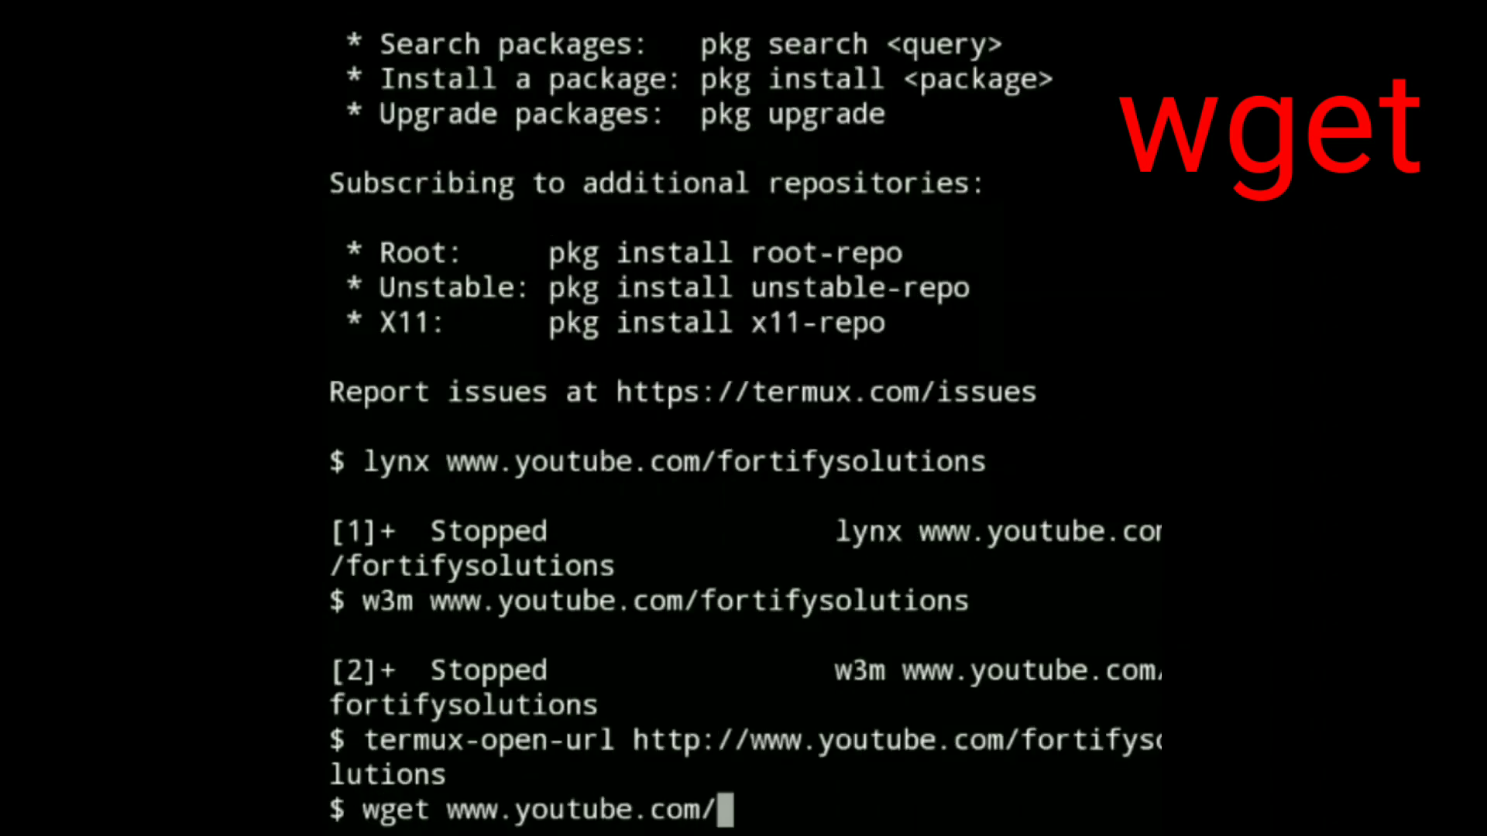
type("fortify")
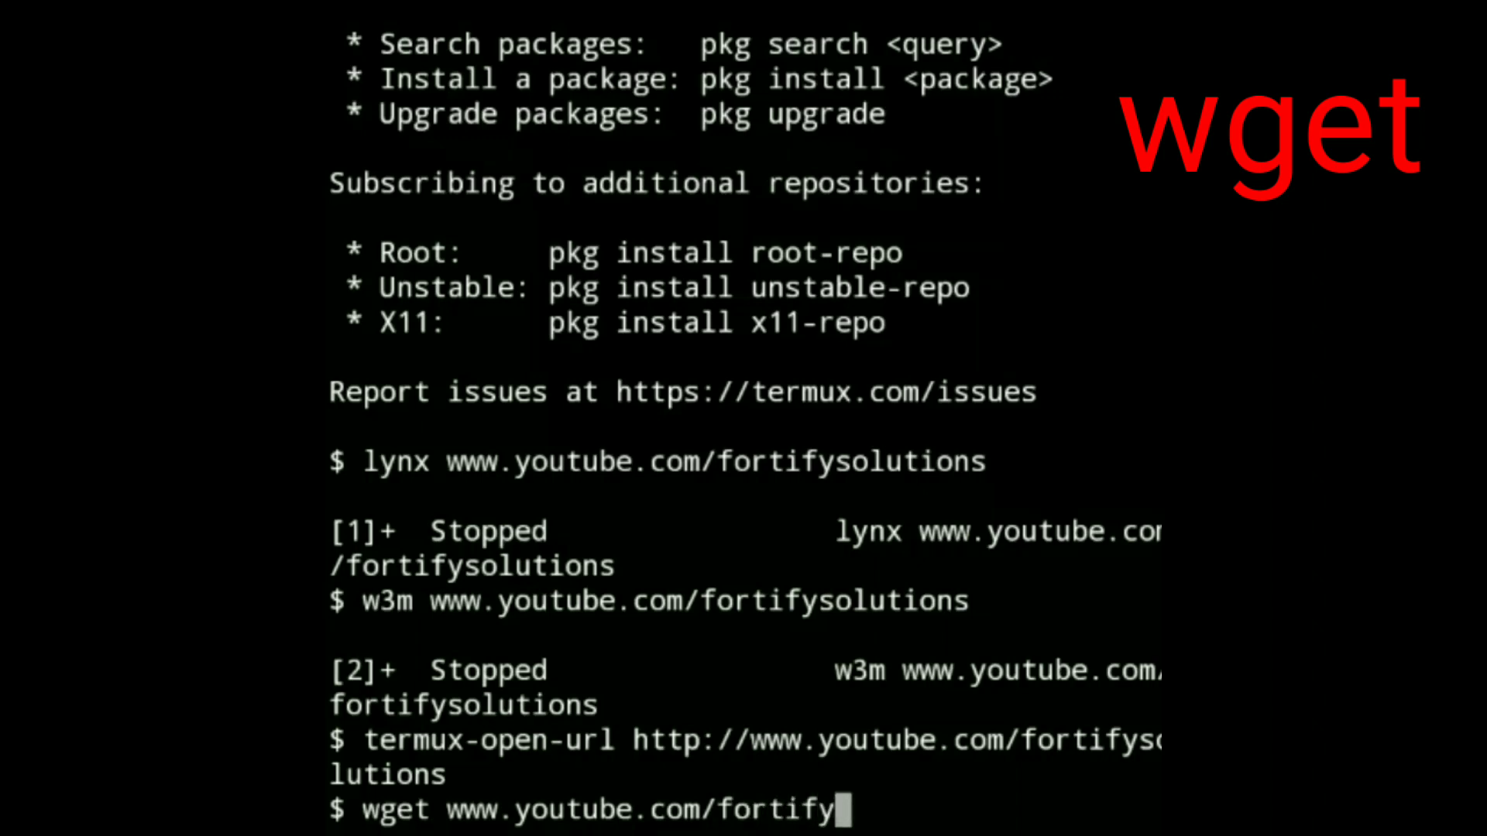
type("solut")
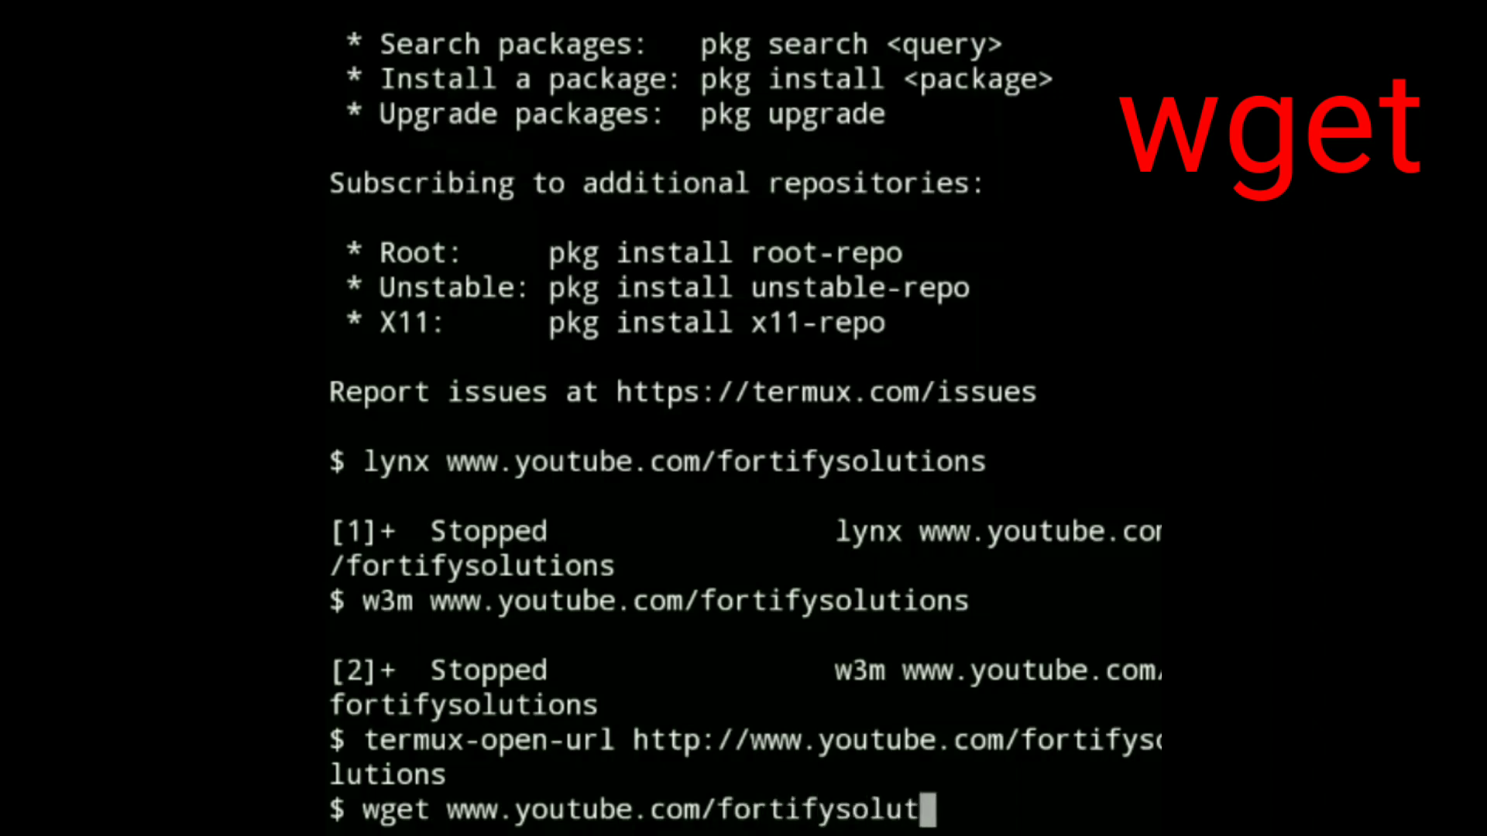
type("ions")
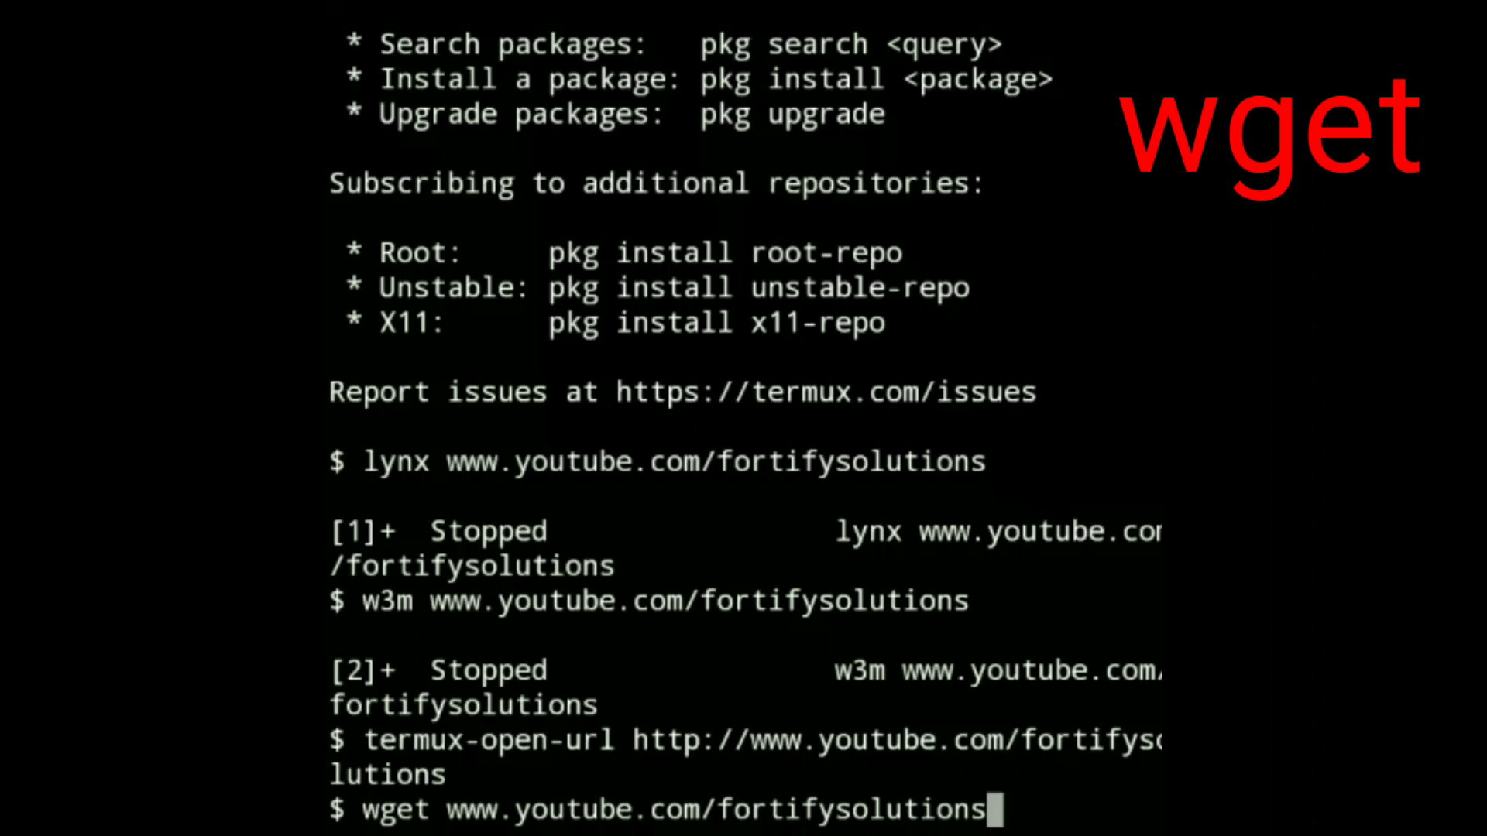
Save the channel page as 'fortifysolutions' with wget, then confirm it with ls
key("Return")
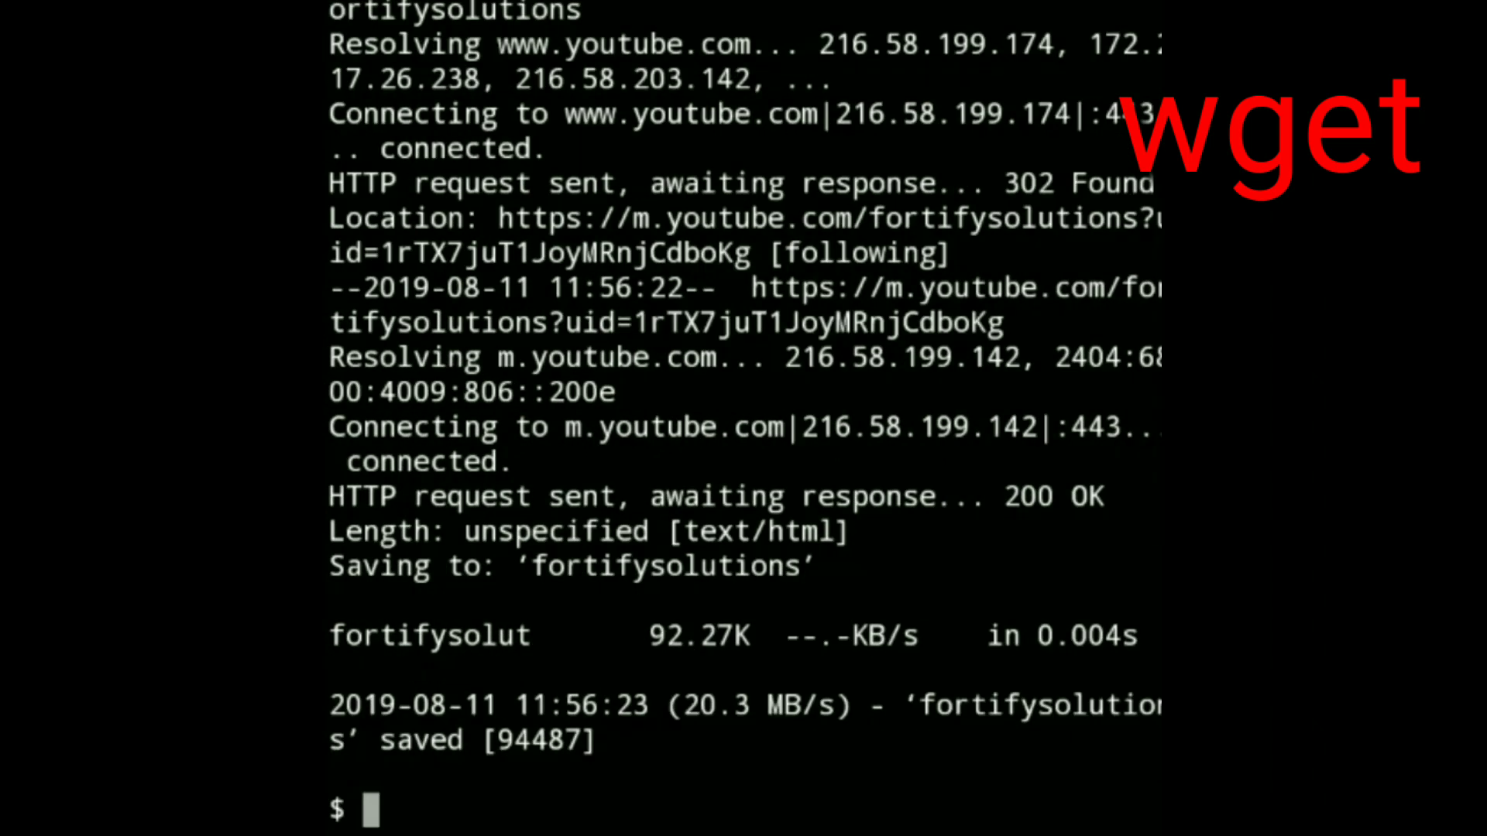
type("ls")
key("Return")
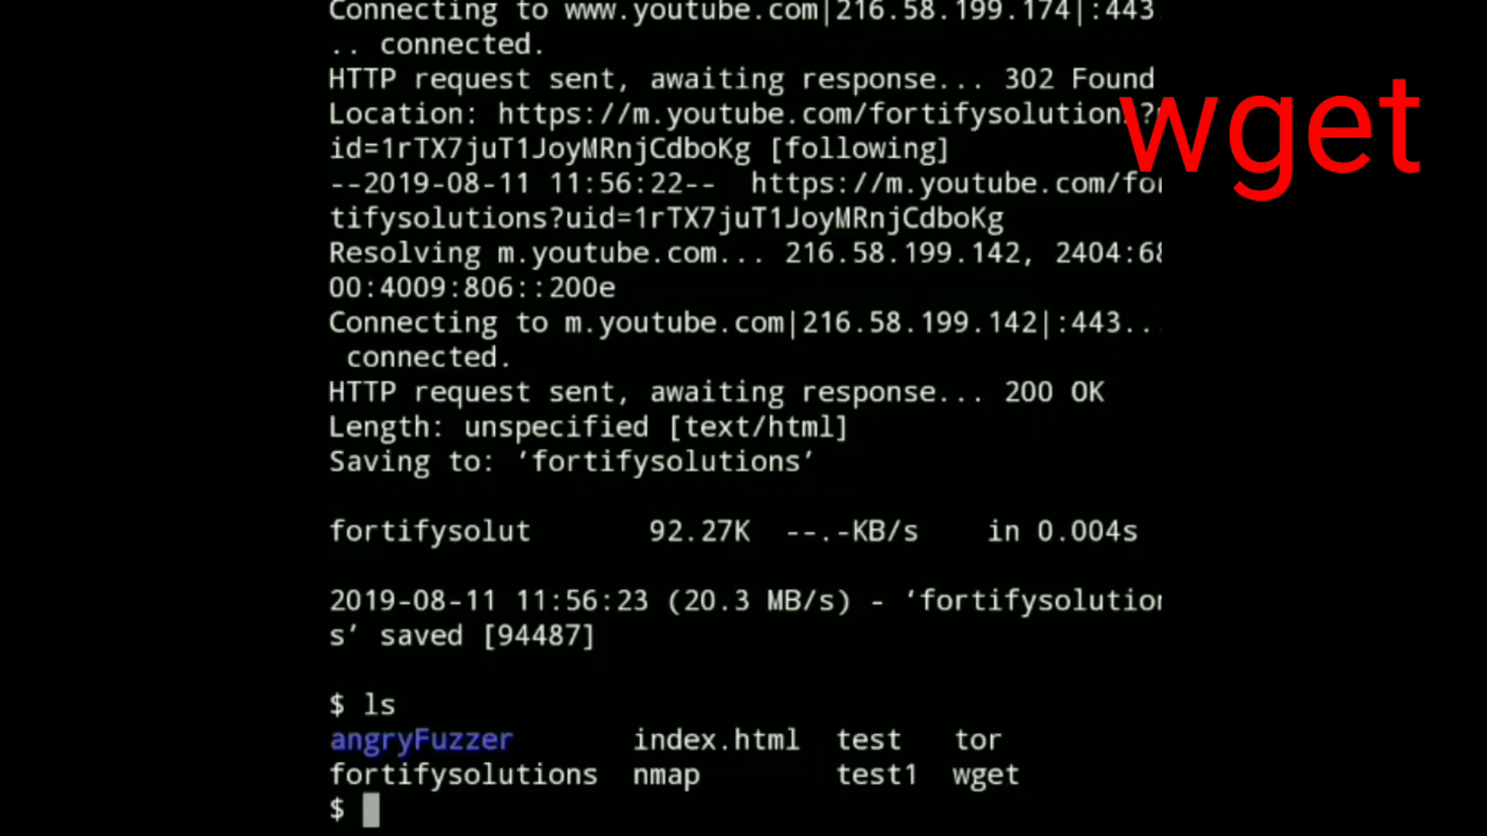
type("cat")
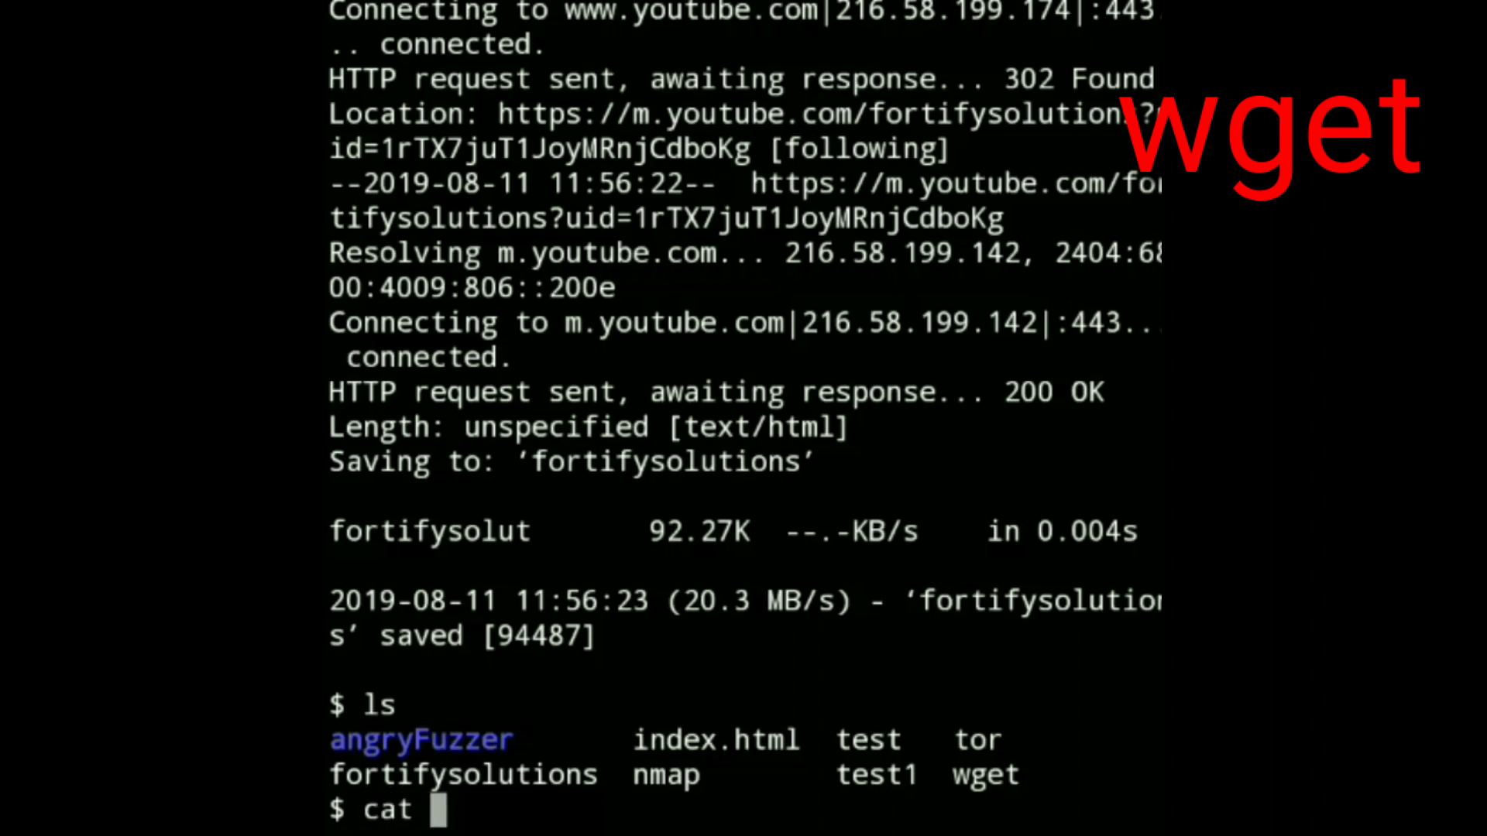
type(" fortify")
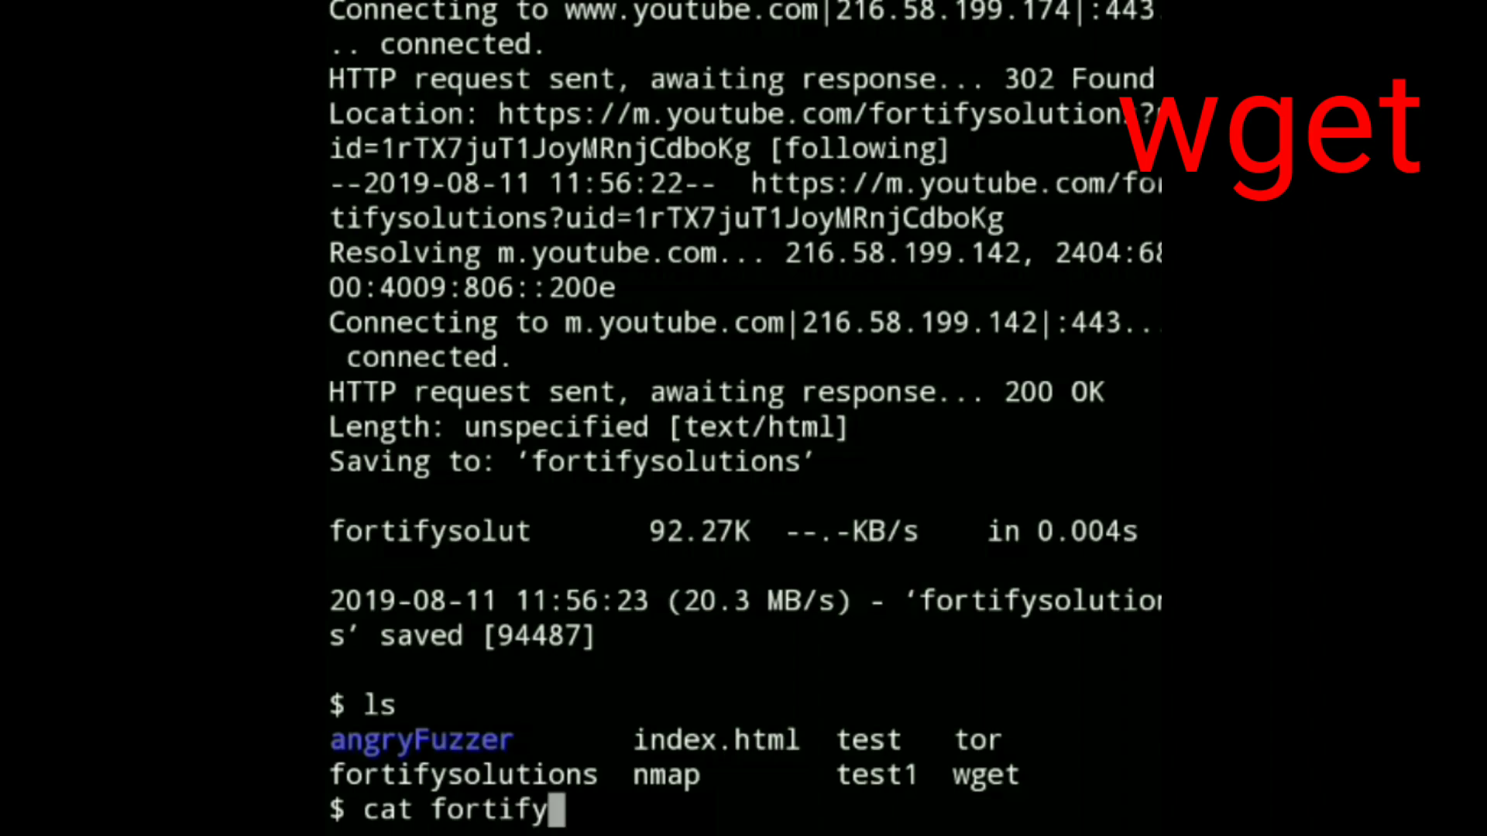
type("solutio")
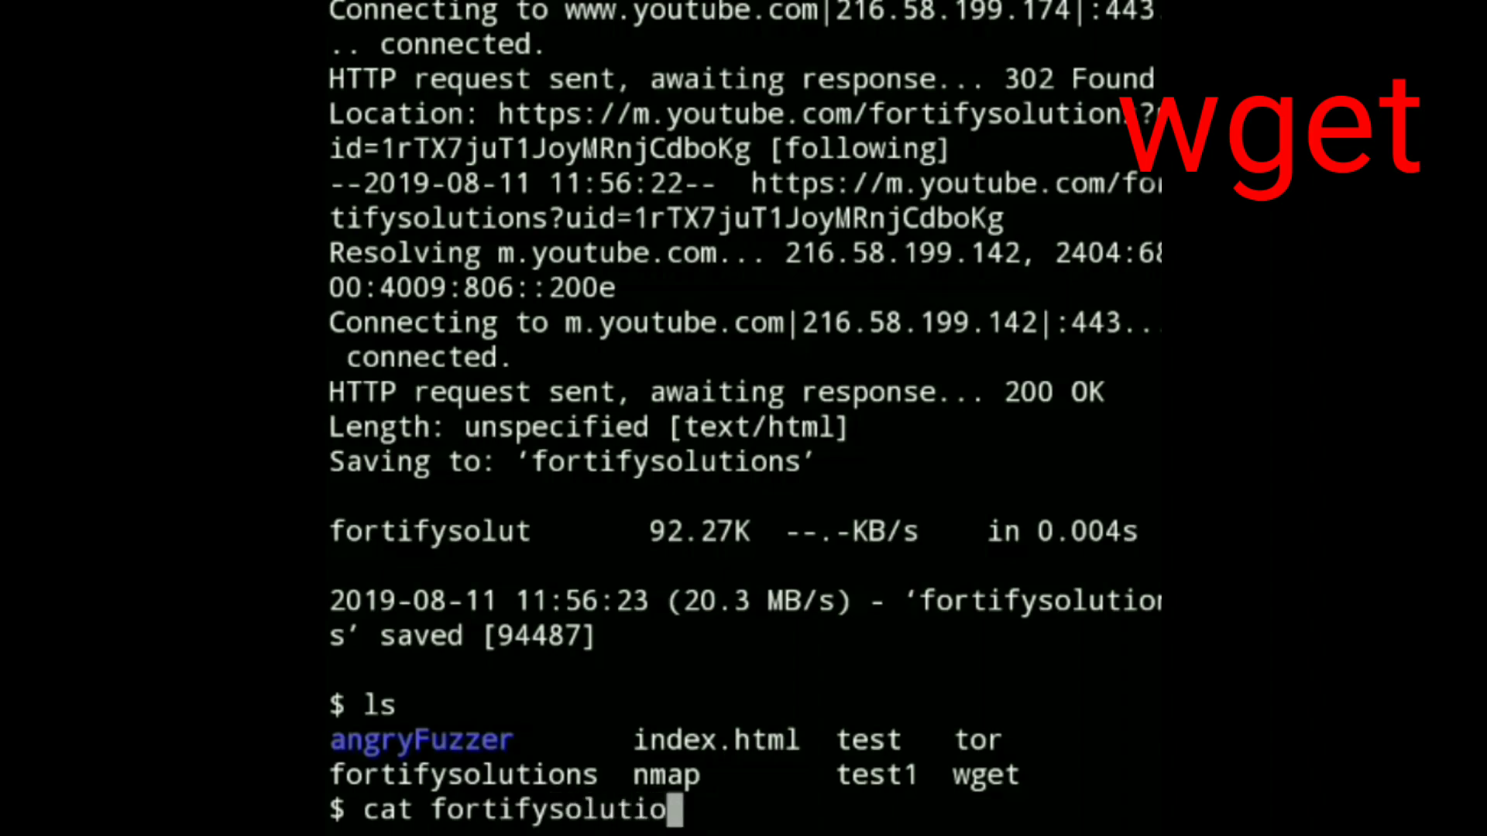
type("ns")
key("Return")
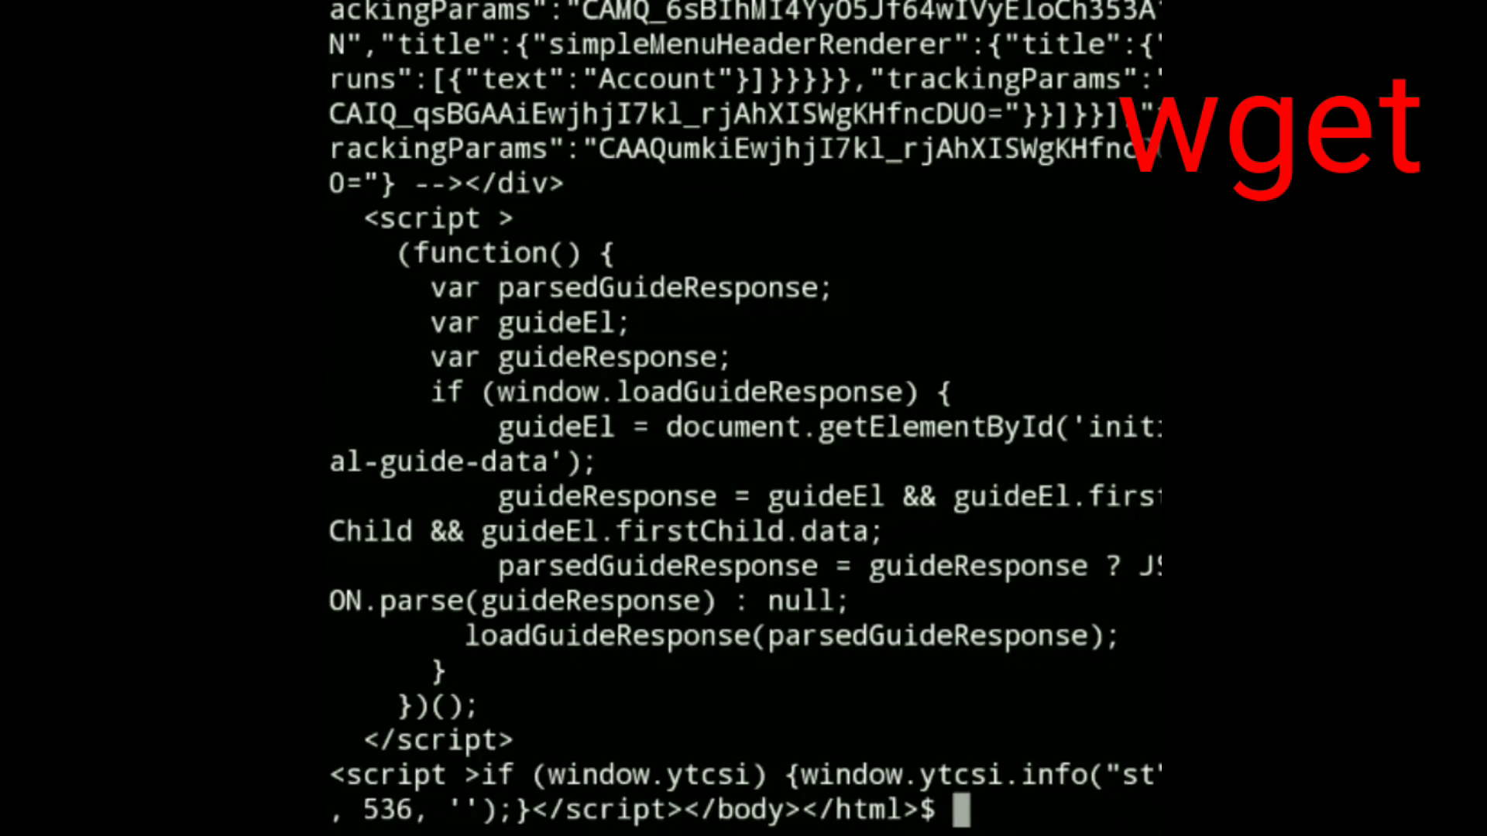
scroll(743, 418, "up", 10)
scroll(743, 419, "up", 5)
scroll(744, 418, "down", 13)
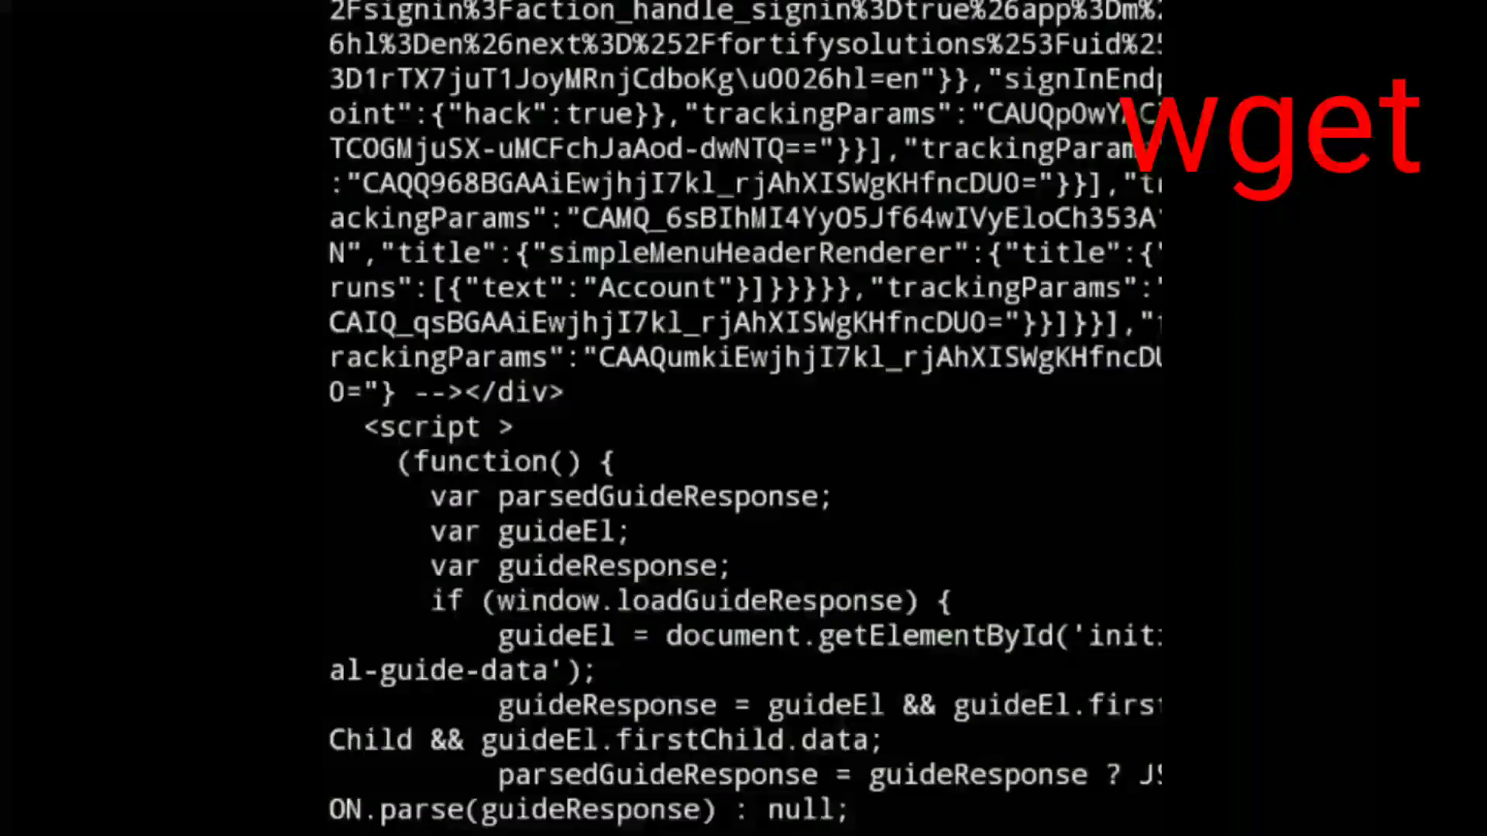
scroll(745, 418, "down", 2)
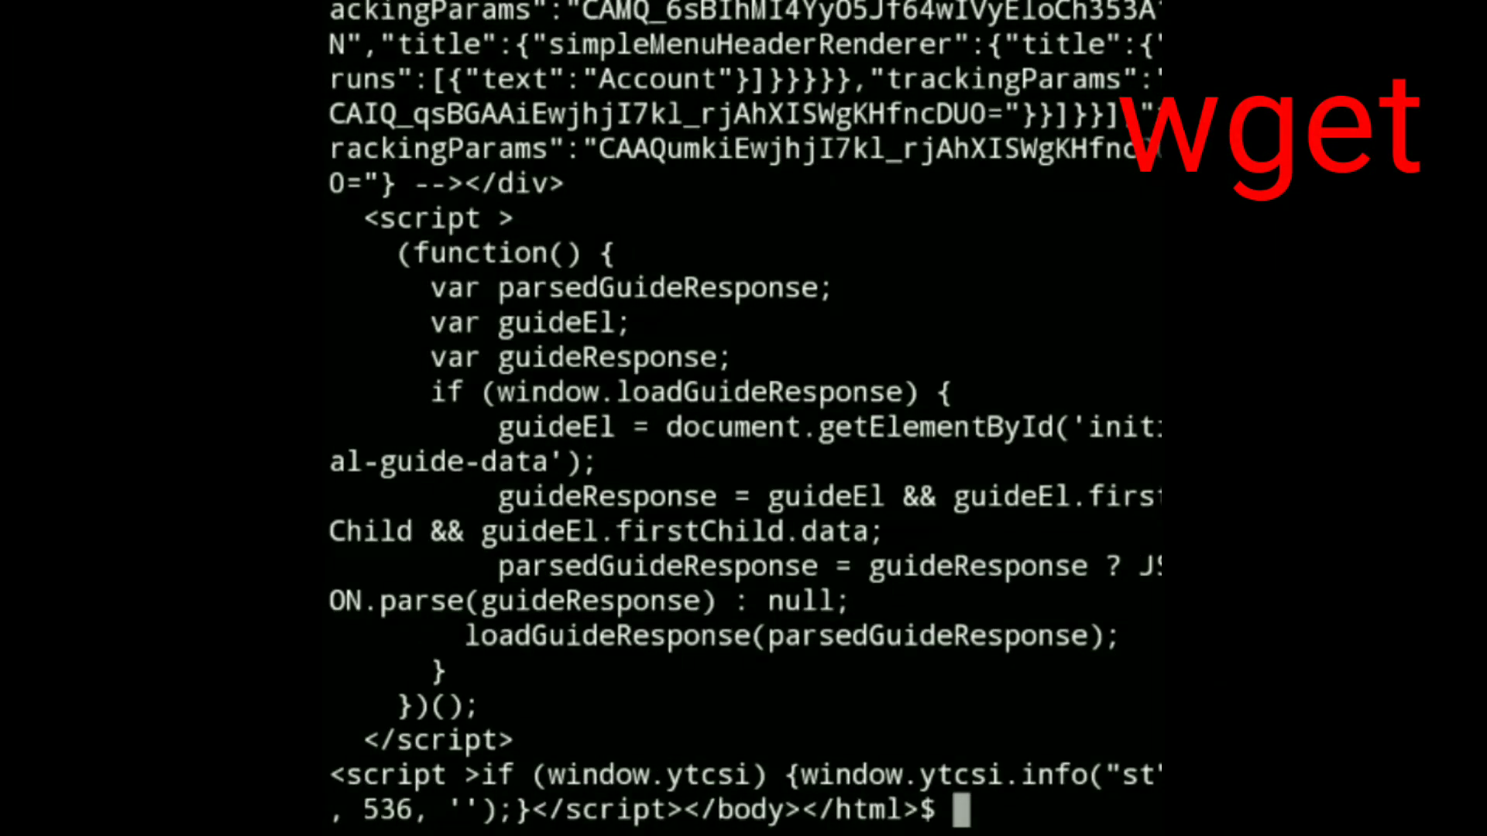
key("Return")
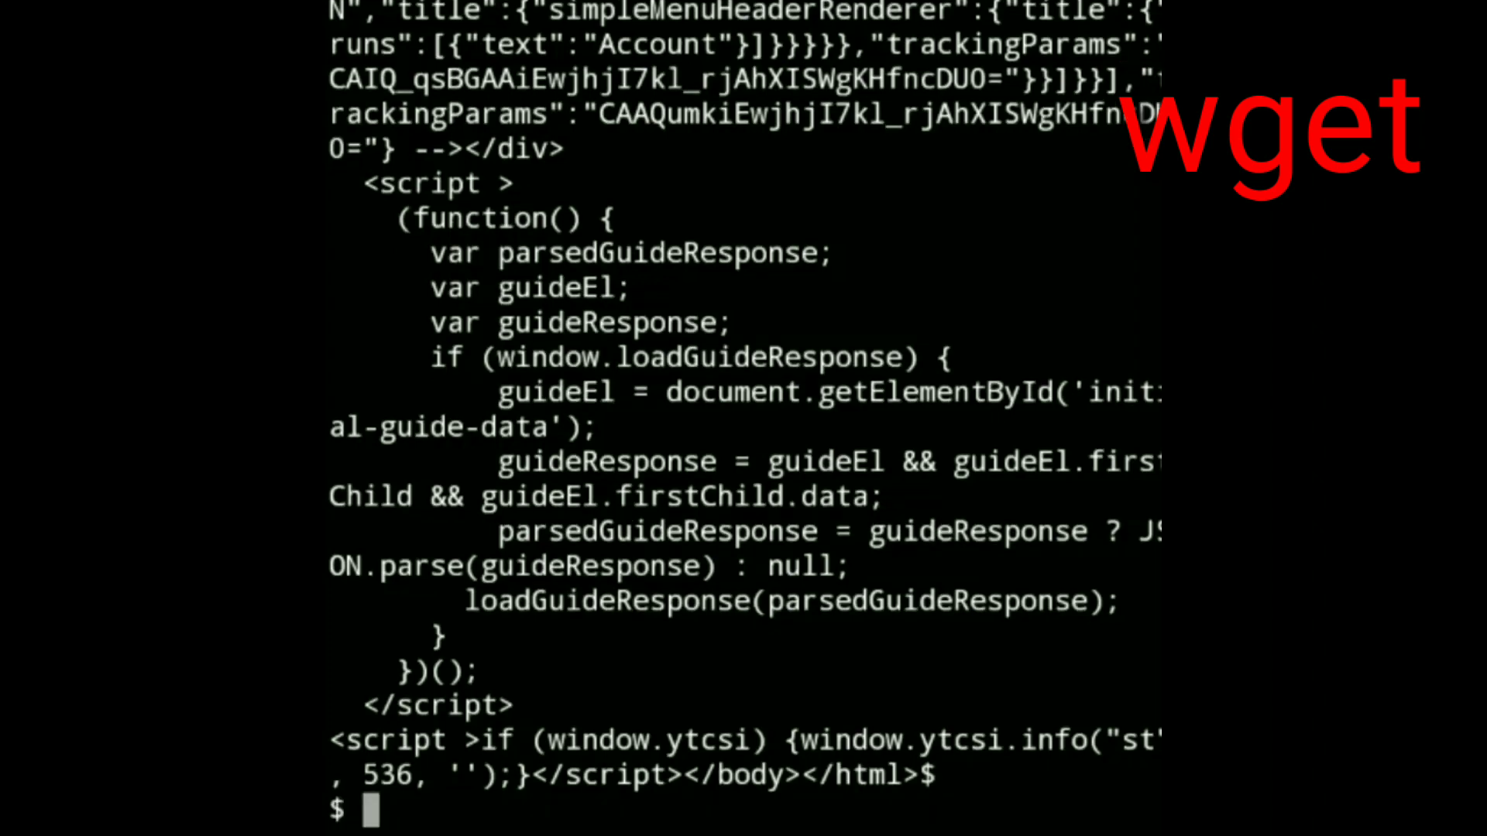